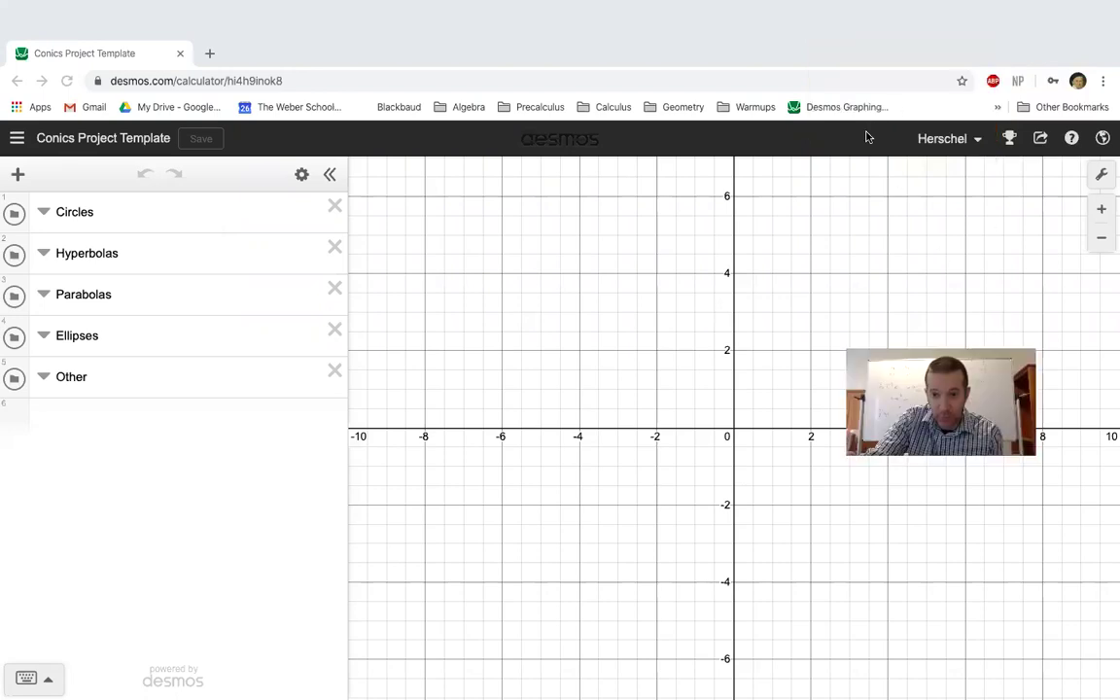
{"action": "left_click", "coordinate": [980, 144]}
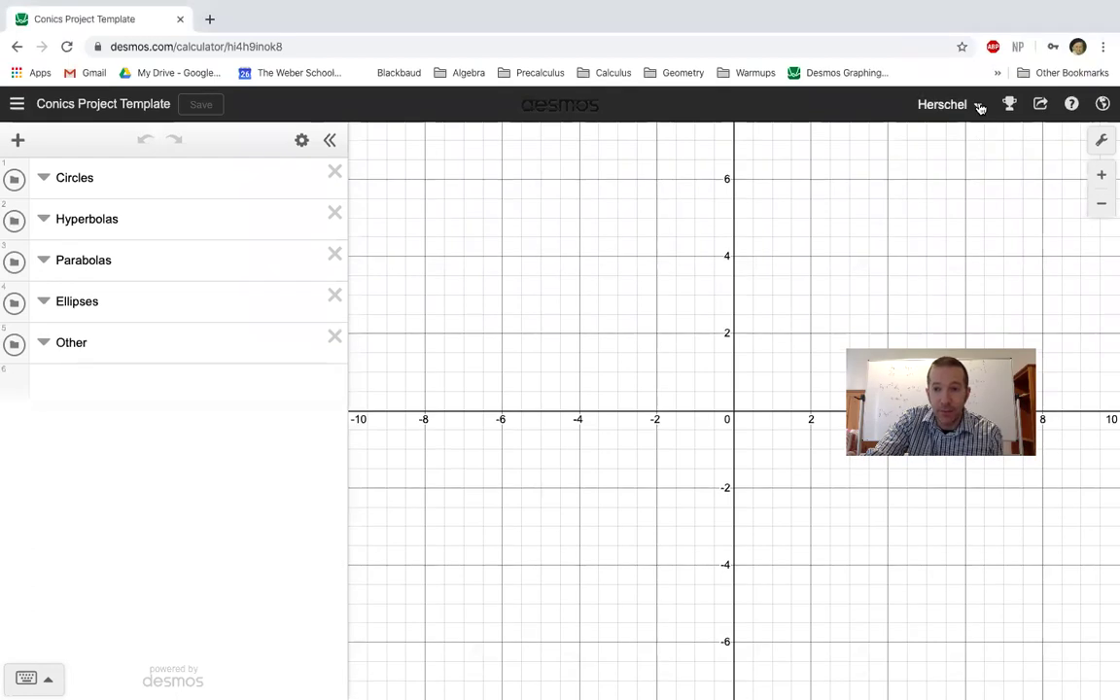
{"action": "left_click", "coordinate": [979, 106]}
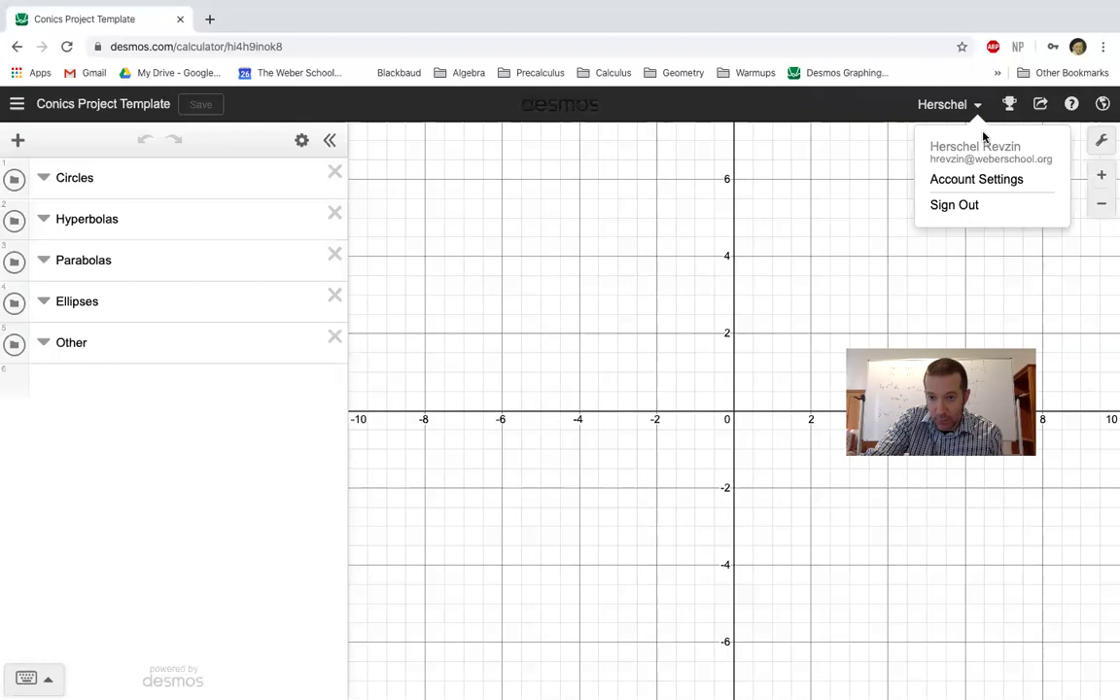
{"action": "left_click", "coordinate": [980, 105]}
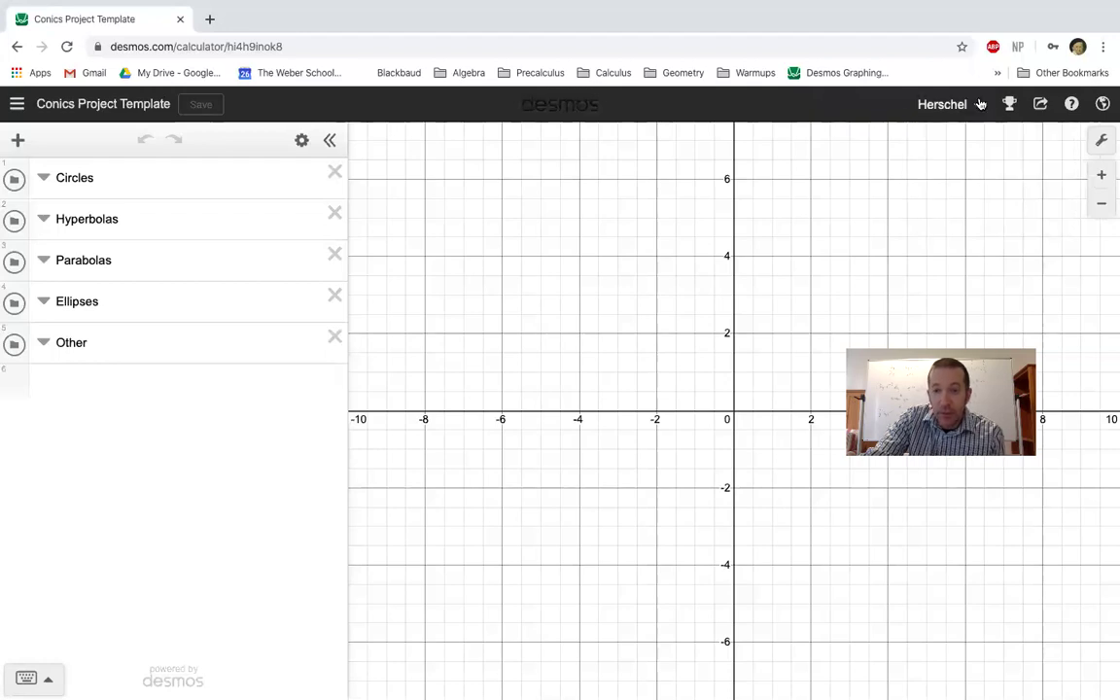
Save a duplicate of the template graph, titled "Conics Project - " followed by the student's surname.
{"action": "scroll", "coordinate": [532, 138], "scroll_direction": "down", "scroll_amount": 1}
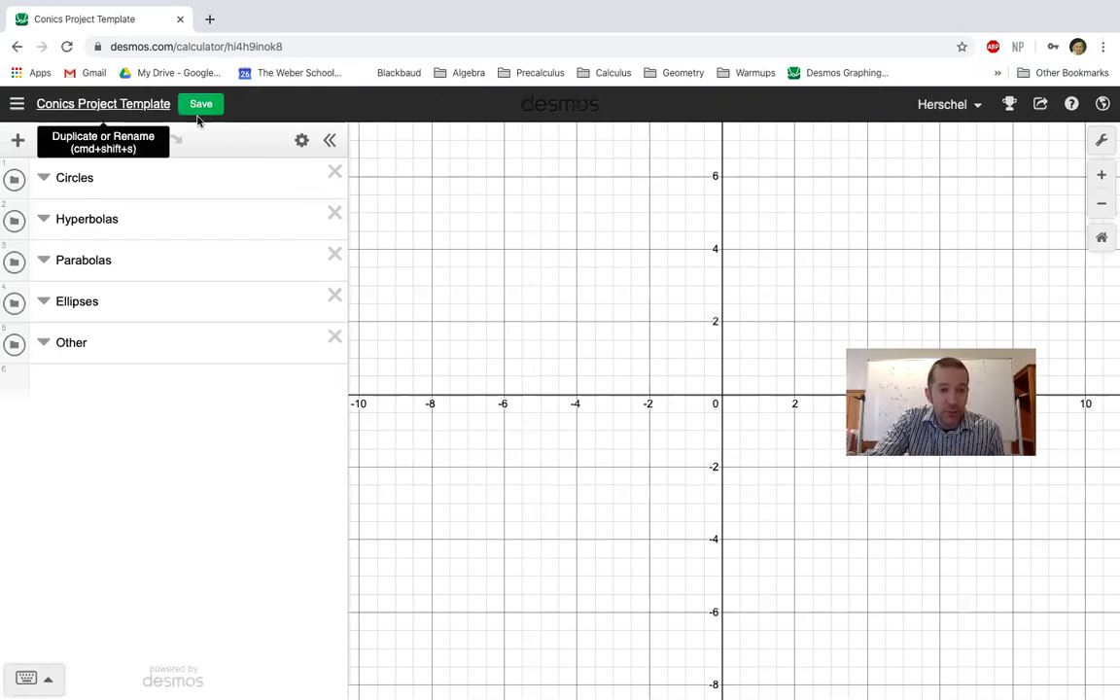
{"action": "left_click", "coordinate": [142, 109]}
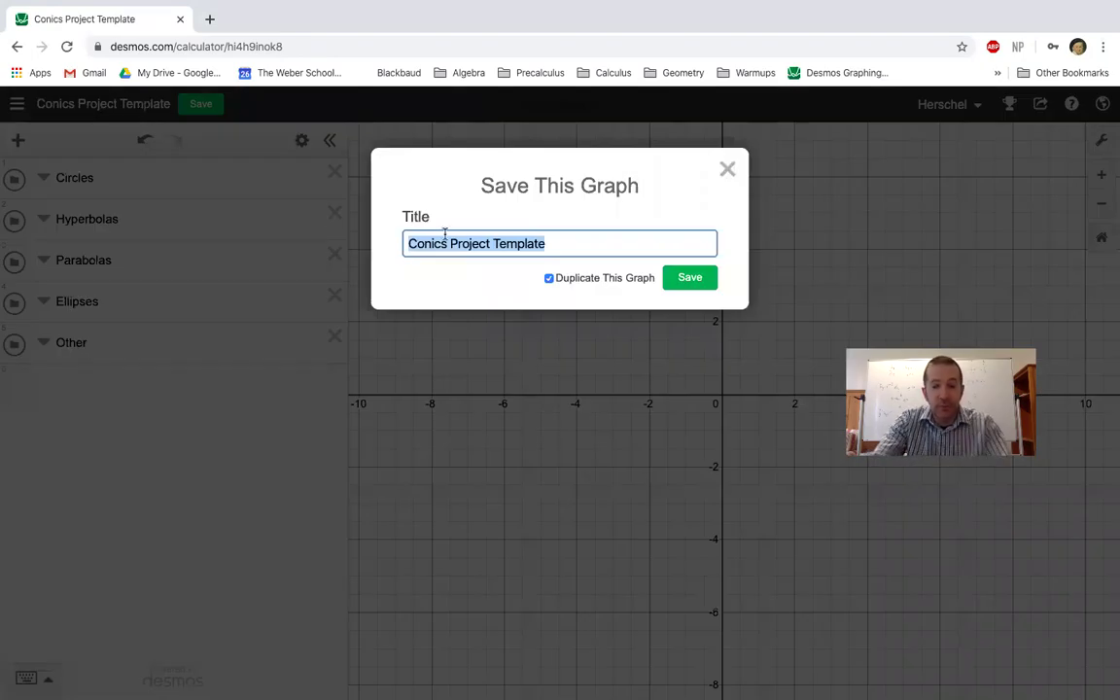
{"action": "type", "text": "C"}
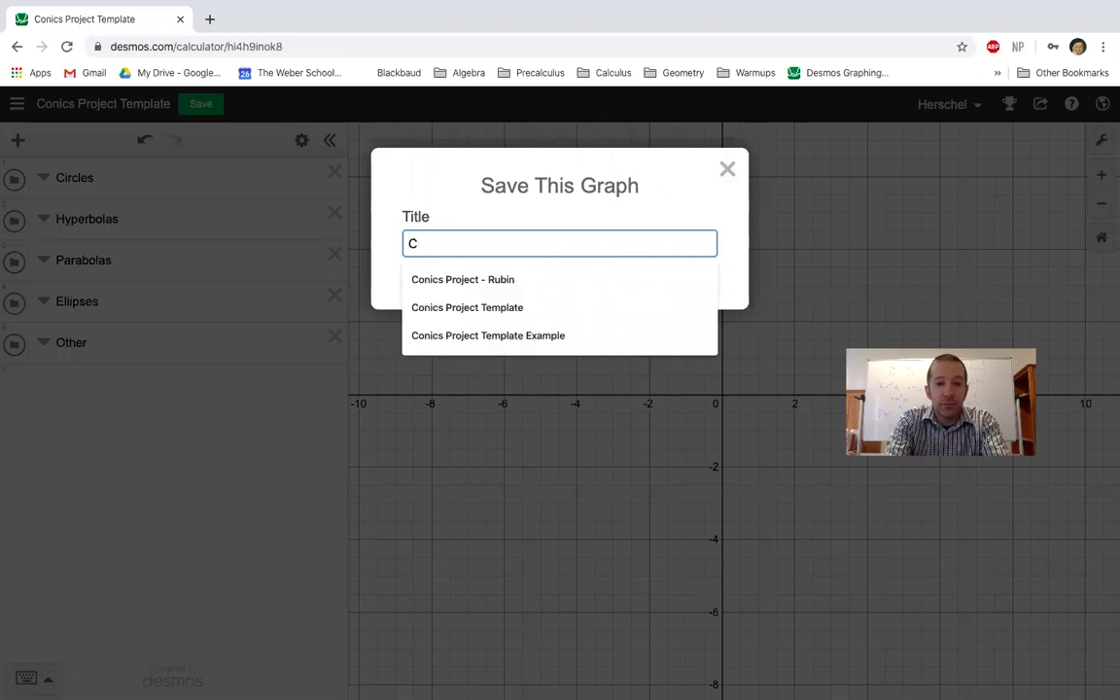
{"action": "type", "text": "noiConics"}
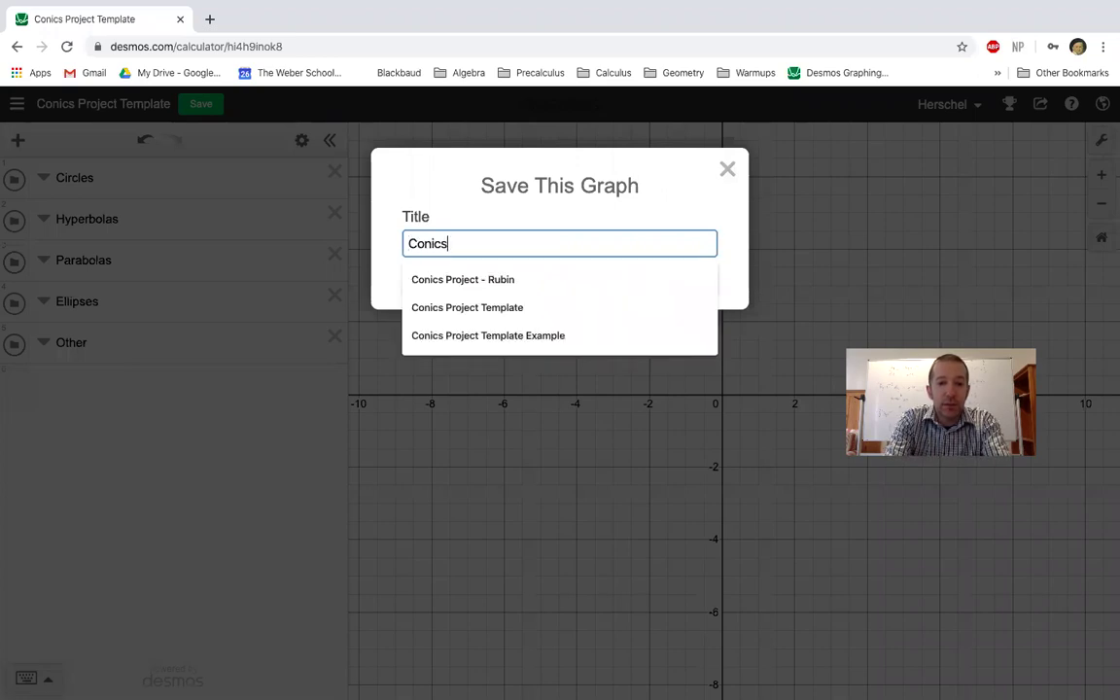
{"action": "key", "text": "Down"}
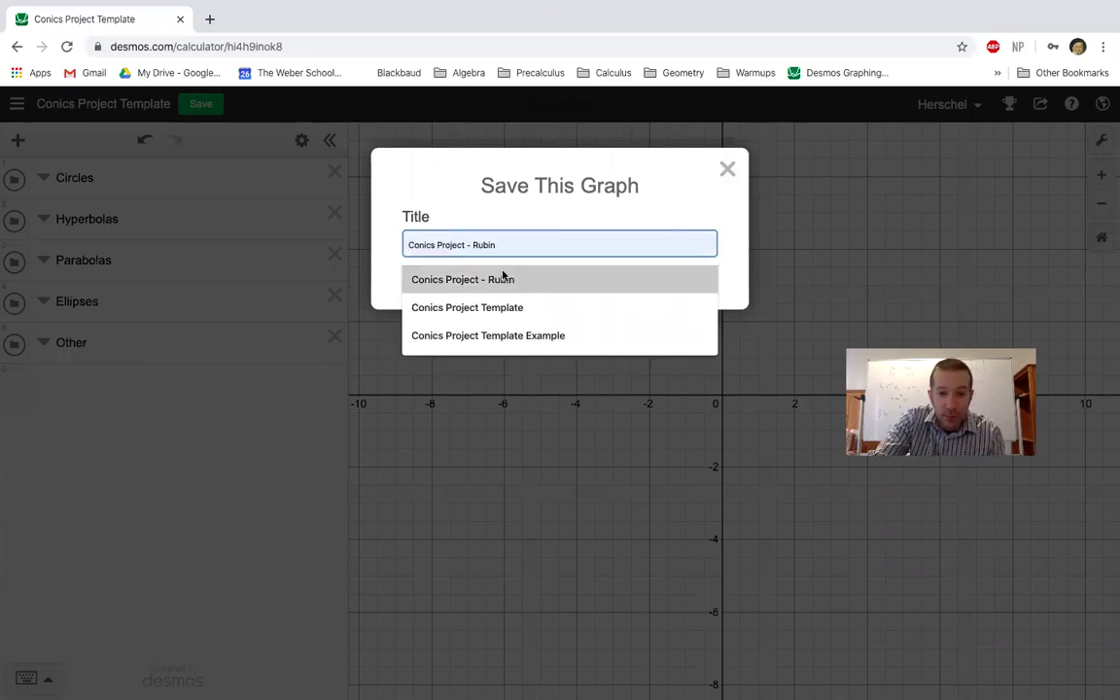
{"action": "left_click", "coordinate": [504, 279]}
{"action": "left_click", "coordinate": [691, 284]}
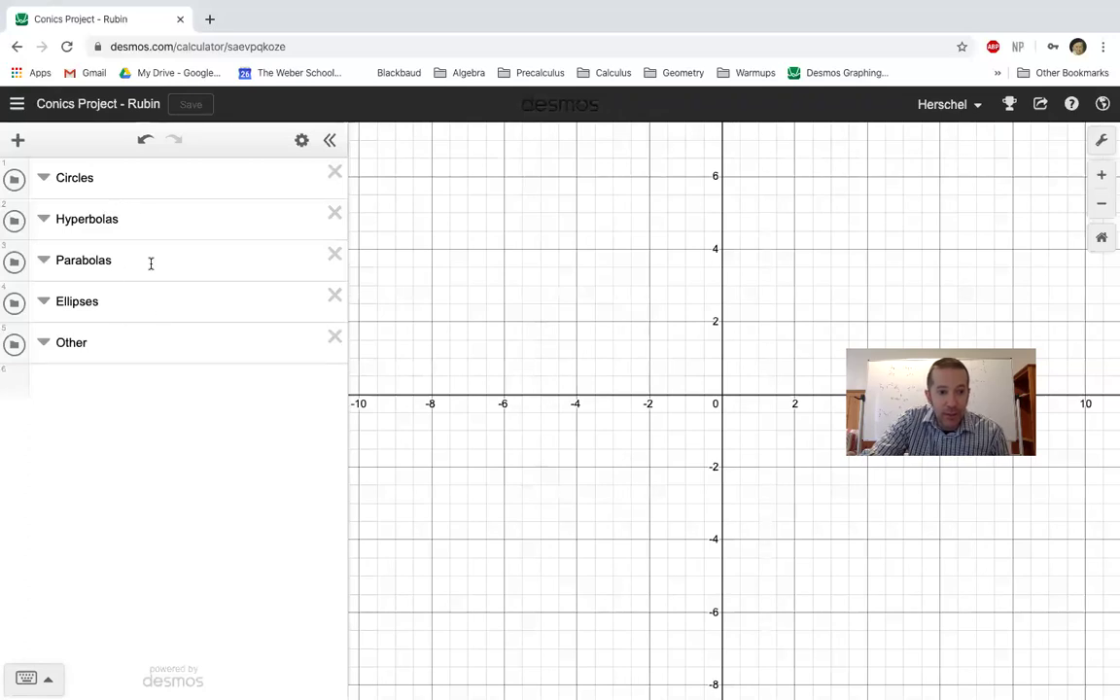
Add an expression inside the Ellipses folder and enter its first term, (x-0)^2/4.
{"action": "left_click", "coordinate": [98, 303]}
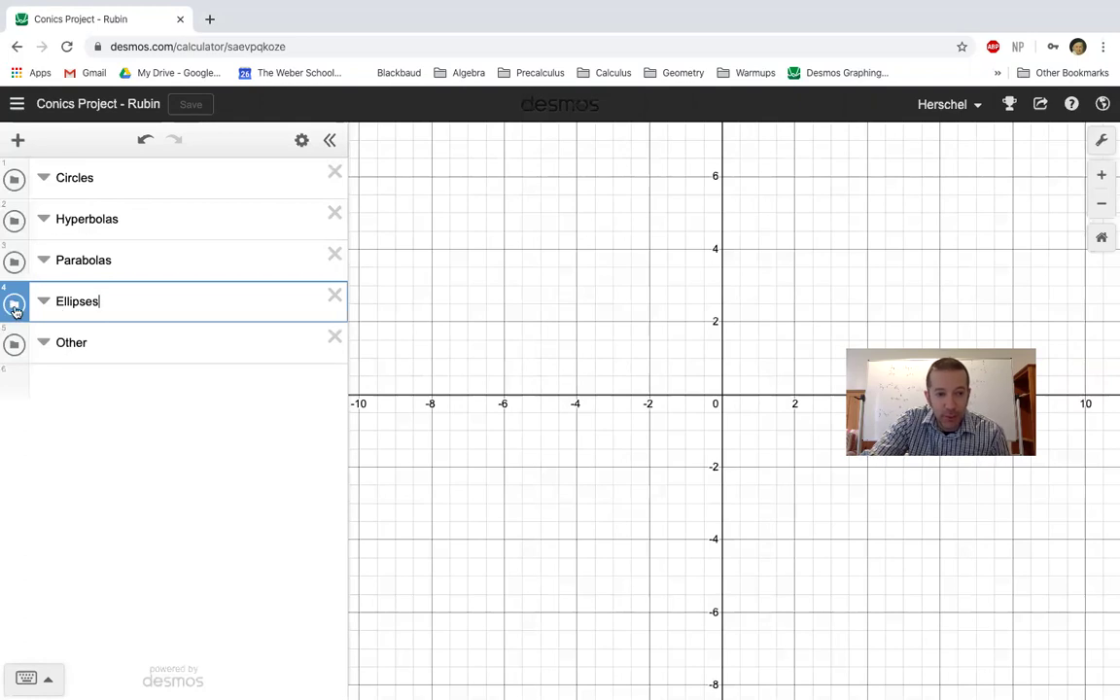
{"action": "left_click", "coordinate": [18, 142]}
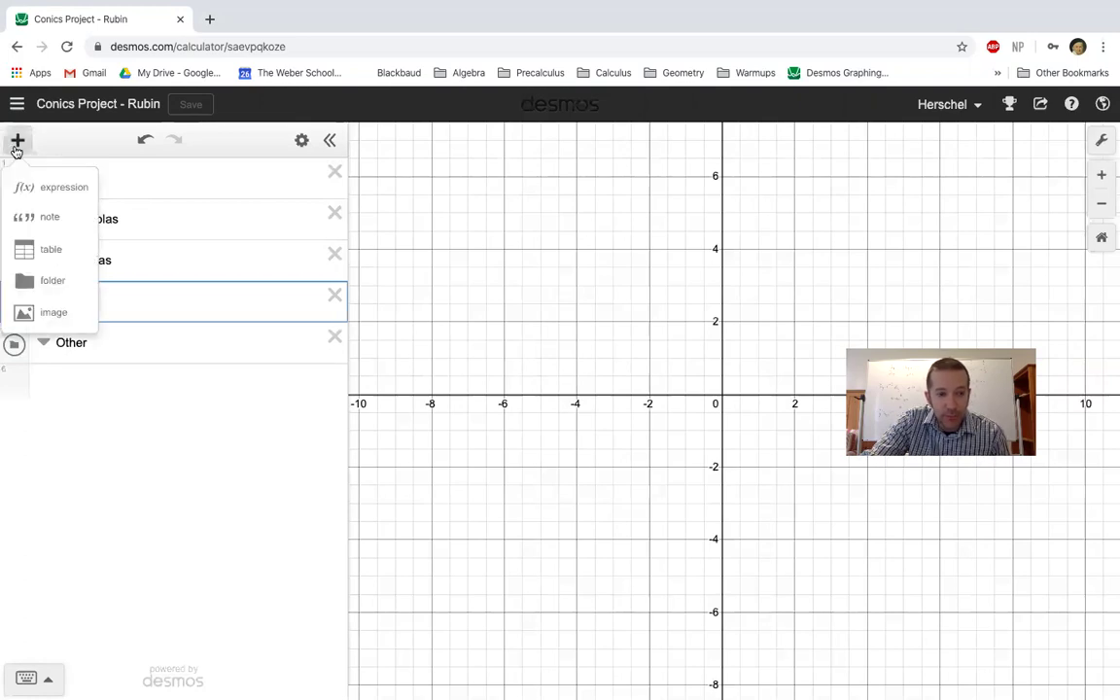
{"action": "left_click", "coordinate": [57, 195]}
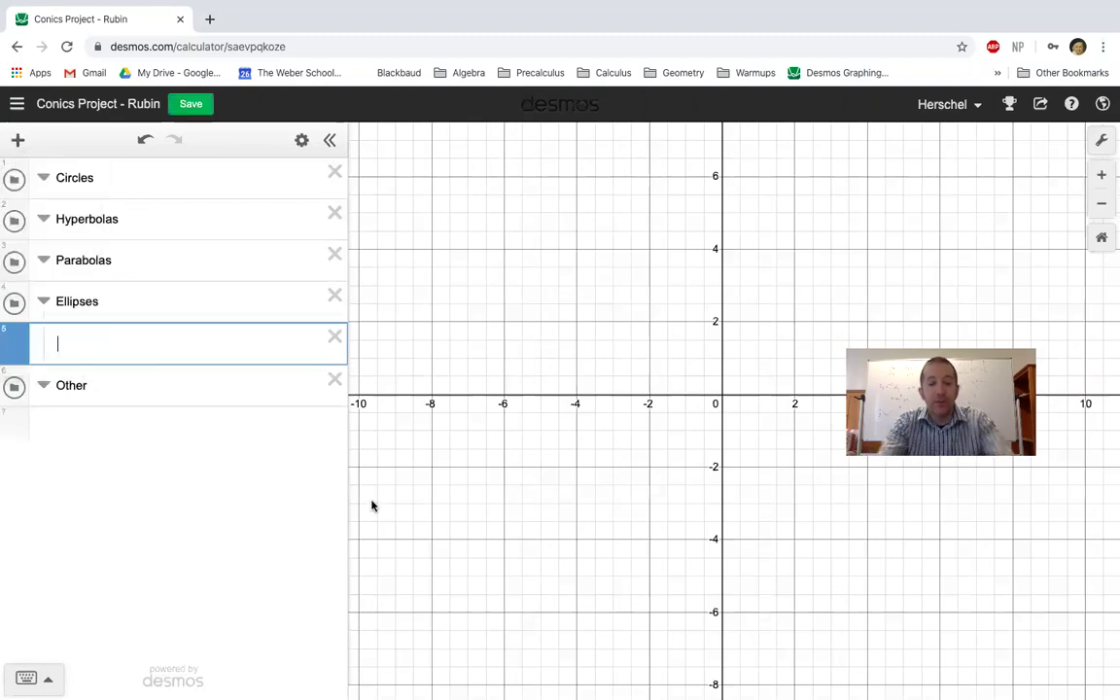
{"action": "type", "text": "(x-1"}
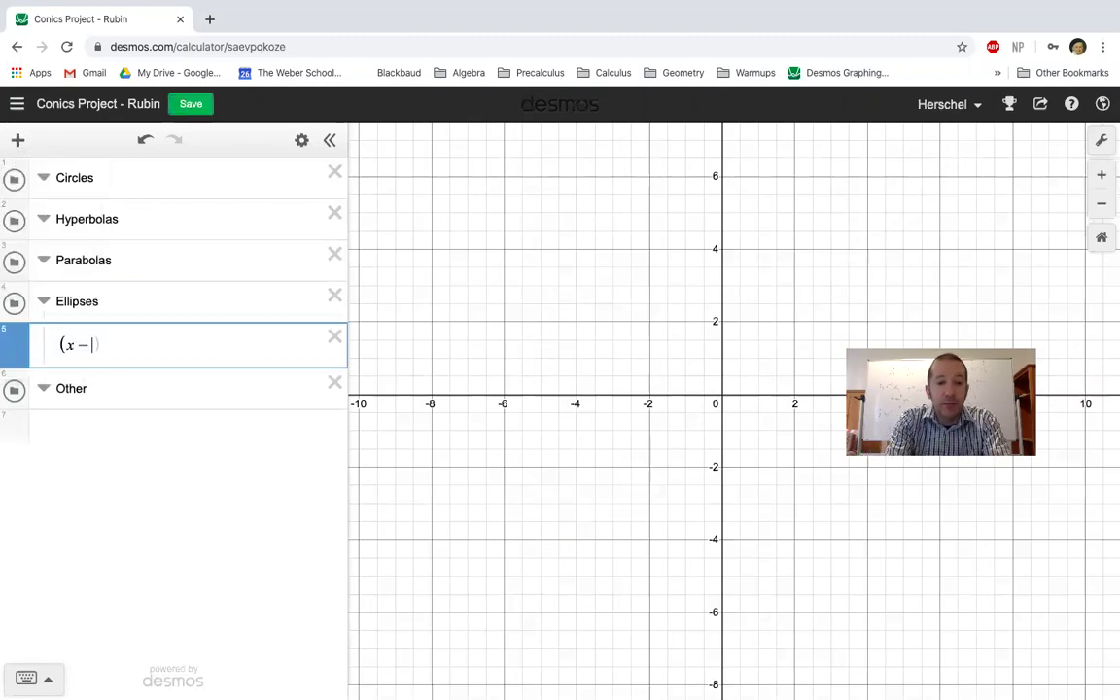
{"action": "key", "text": "BackSpace"}
{"action": "type", "text": "0)"}
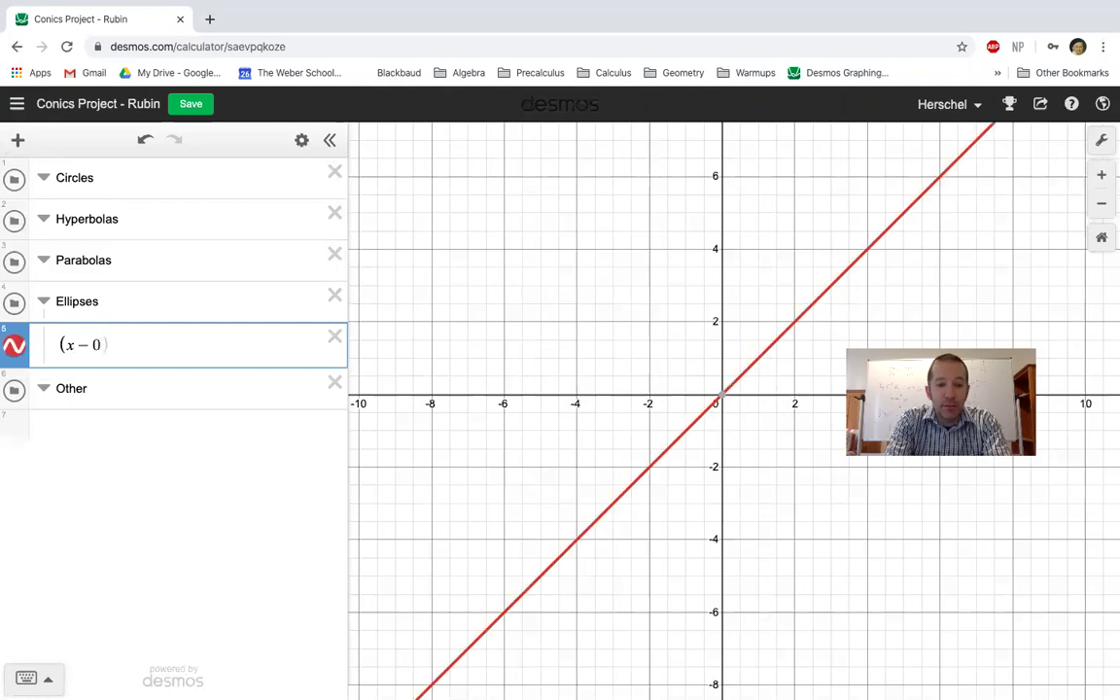
{"action": "type", "text": "^2"}
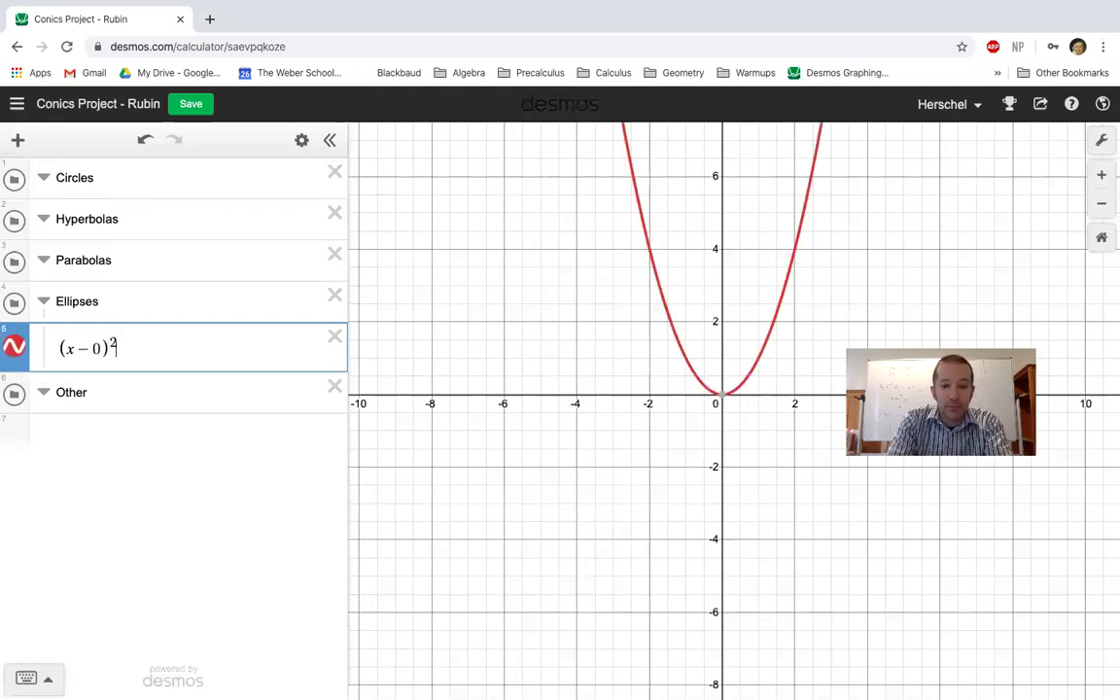
{"action": "key", "text": "Right"}
{"action": "type", "text": "/"}
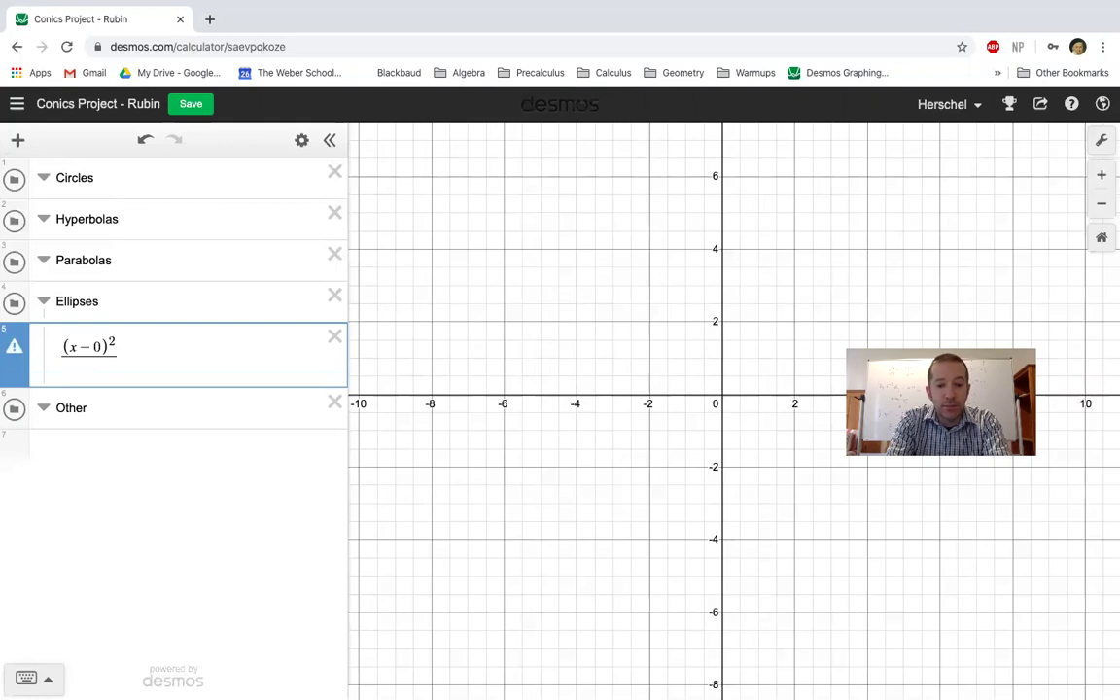
{"action": "type", "text": "4"}
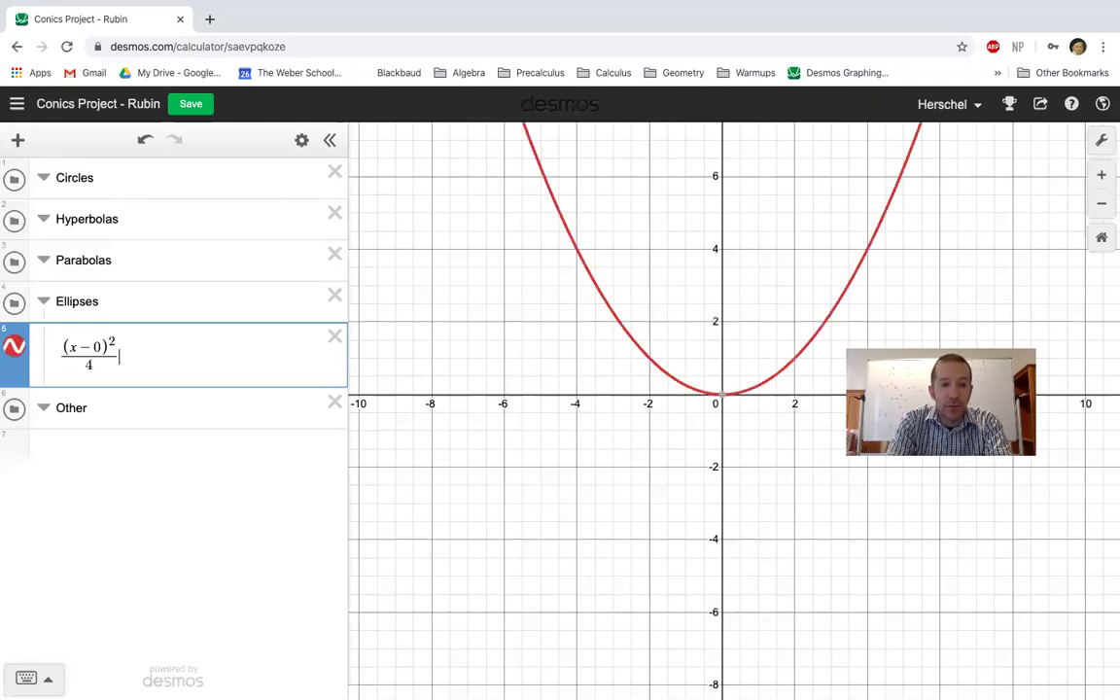
Complete the ellipse equation in the Ellipses folder with + (y-0)^2/9 = 1.
{"action": "key", "text": "Right"}
{"action": "type", "text": "+(y-0)"}
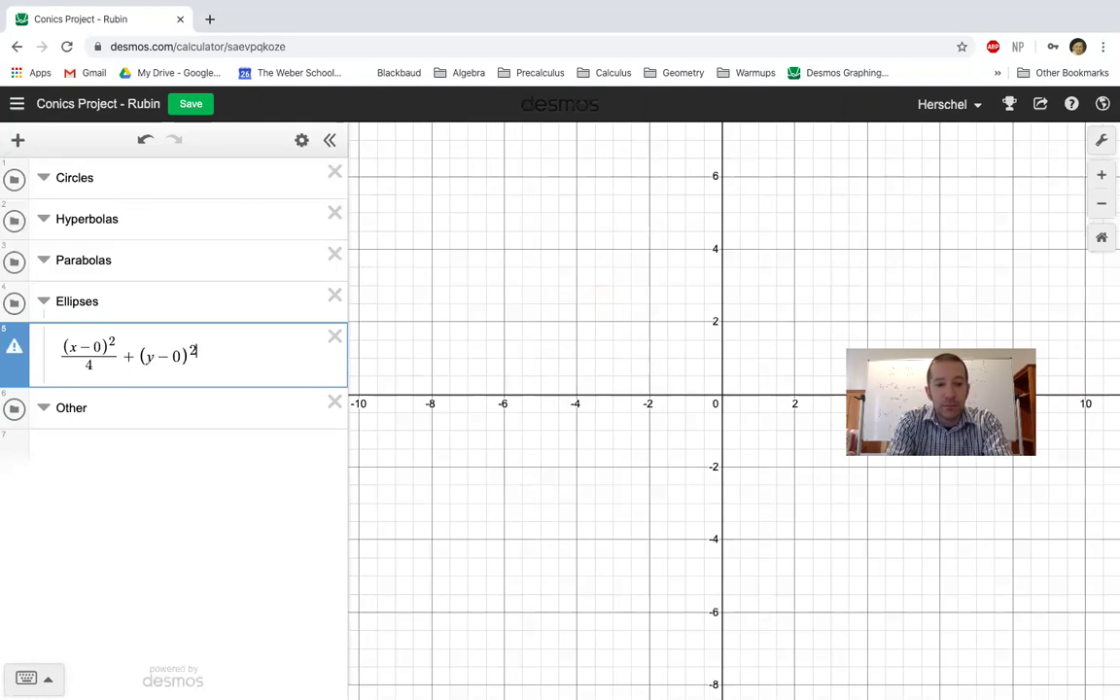
{"action": "type", "text": "^2/"}
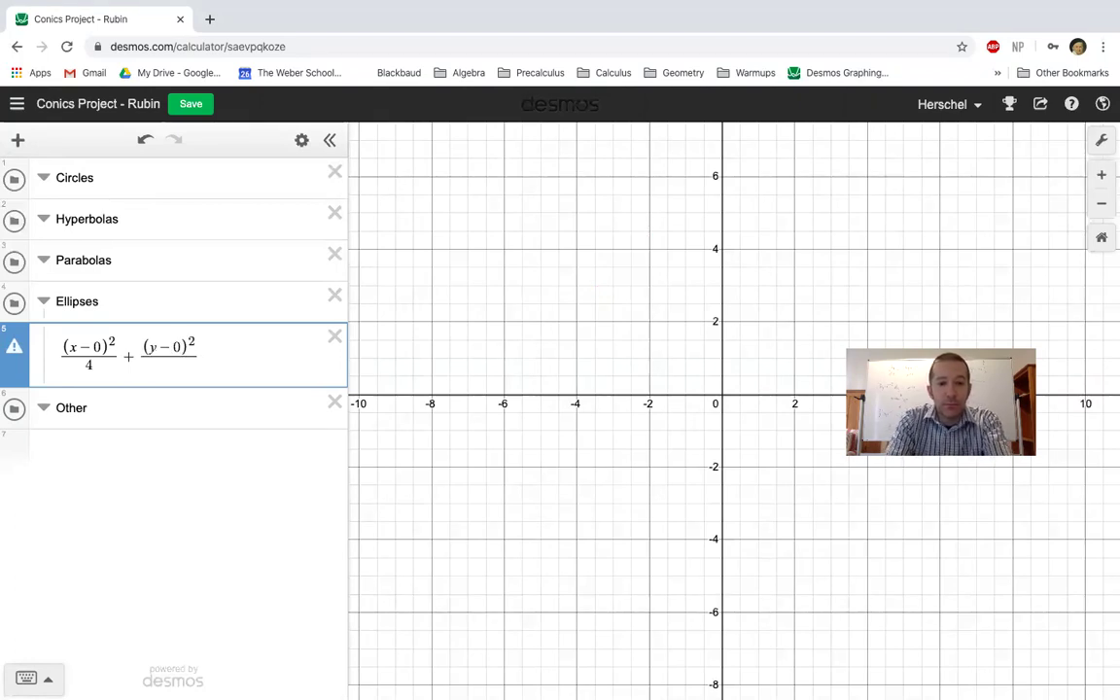
{"action": "type", "text": "9"}
{"action": "key", "text": "Right"}
{"action": "type", "text": "=1"}
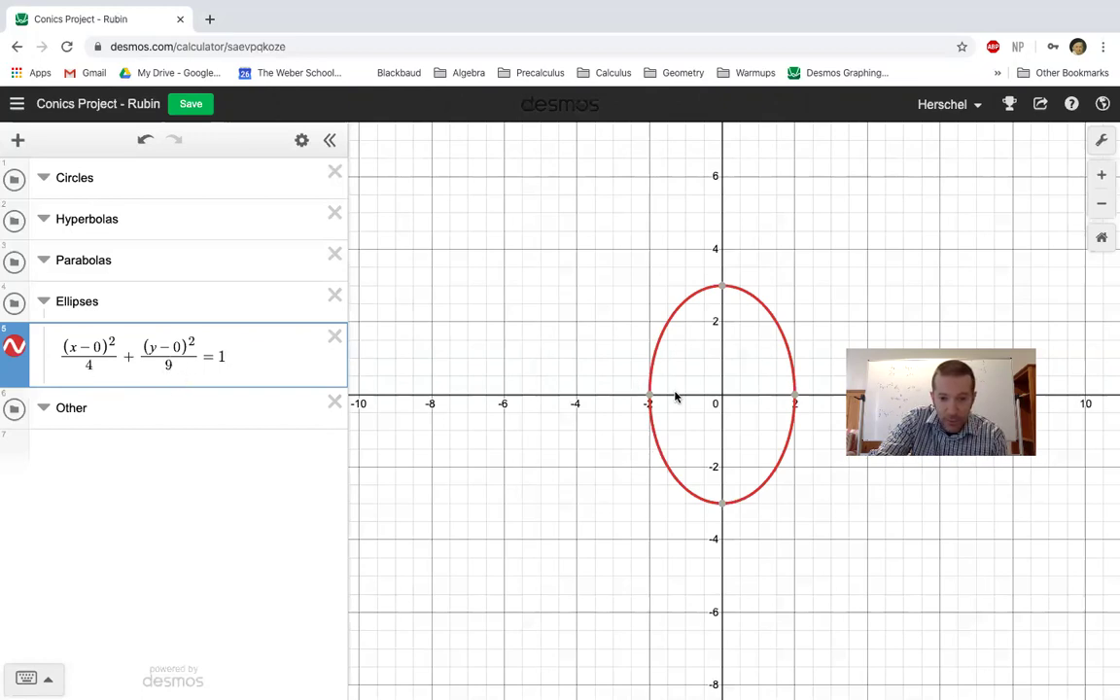
Turn off the graph's minor gridlines and close the graph settings.
{"action": "left_click", "coordinate": [1097, 142]}
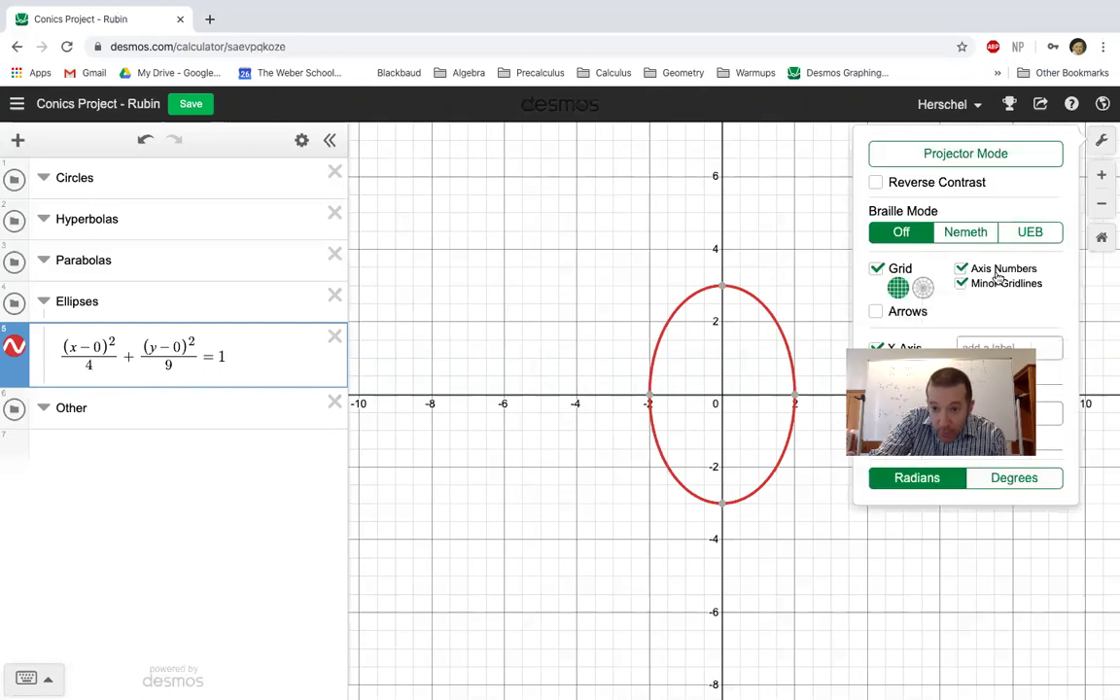
{"action": "left_click", "coordinate": [962, 284]}
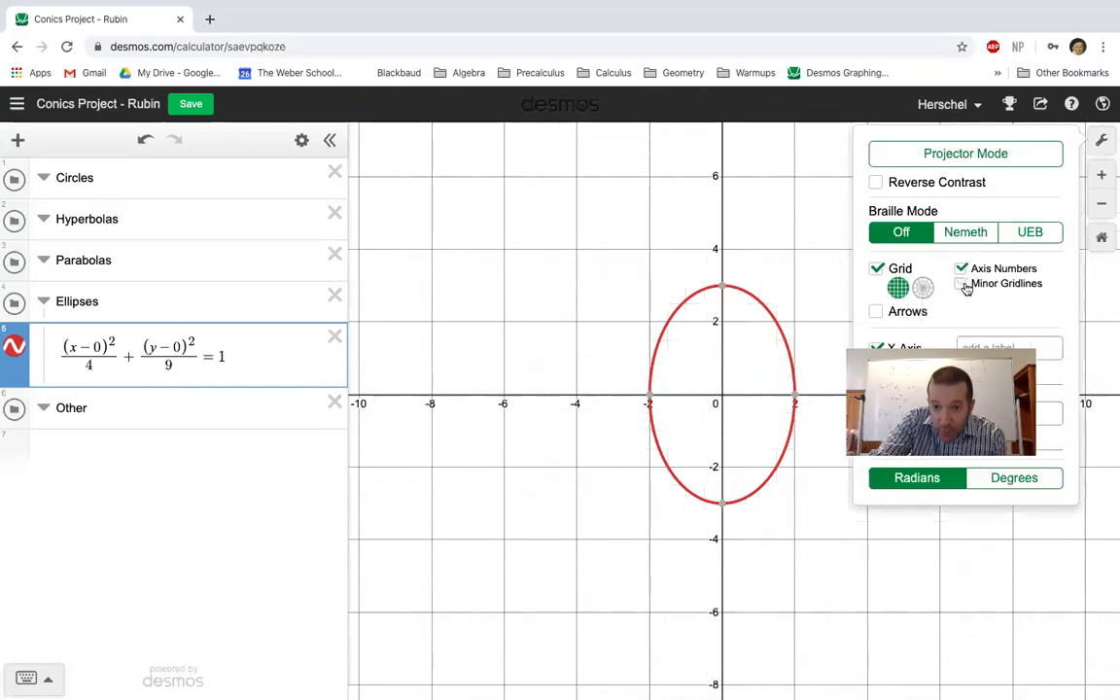
{"action": "left_click", "coordinate": [1103, 141]}
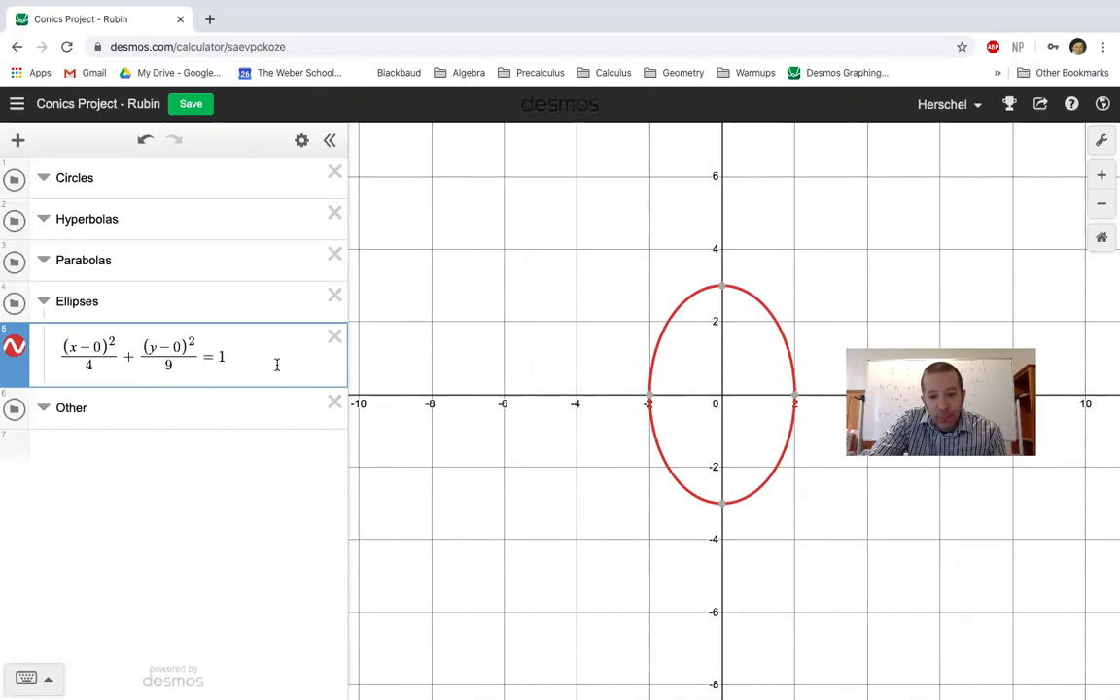
Copy the whole ellipse equation and paste it into a new expression below it in the Ellipses folder.
{"action": "left_click_drag", "start_coordinate": [268, 360], "coordinate": [87, 357]}
{"action": "key", "text": "ctrl+c"}
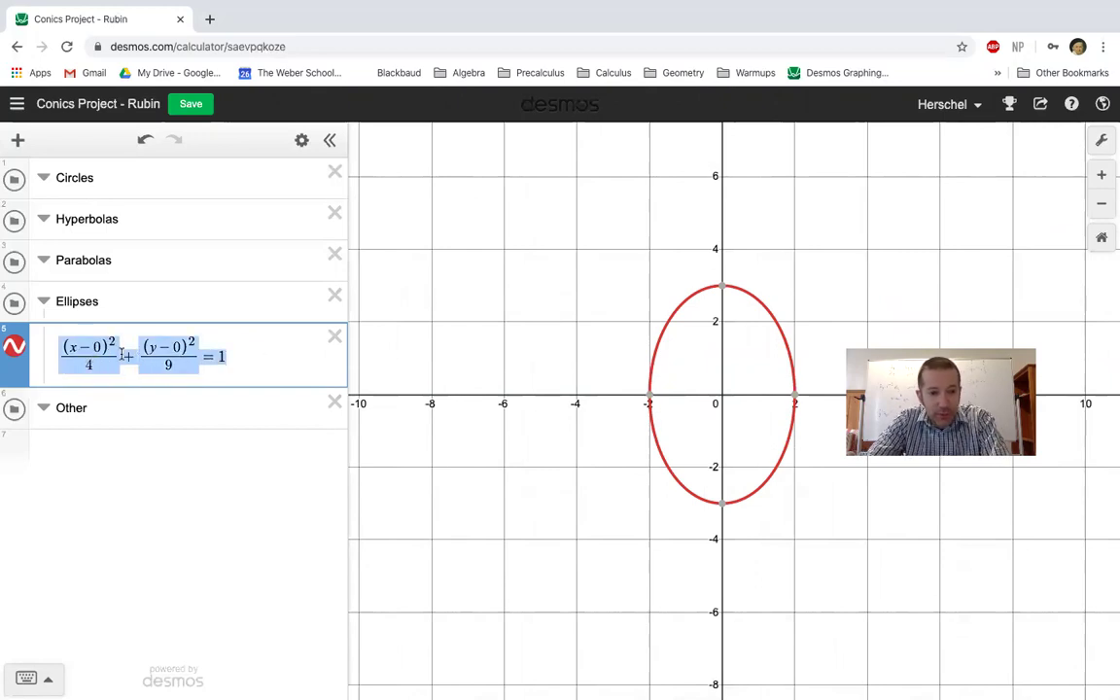
{"action": "left_click", "coordinate": [294, 358]}
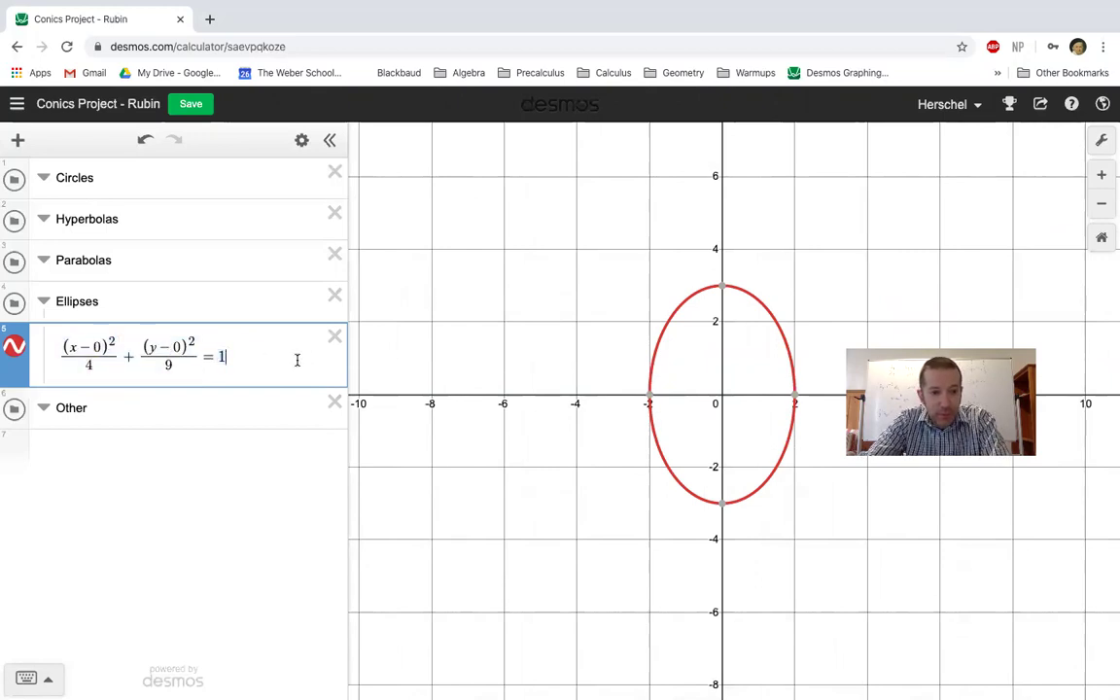
{"action": "left_click", "coordinate": [20, 142]}
{"action": "left_click", "coordinate": [44, 187]}
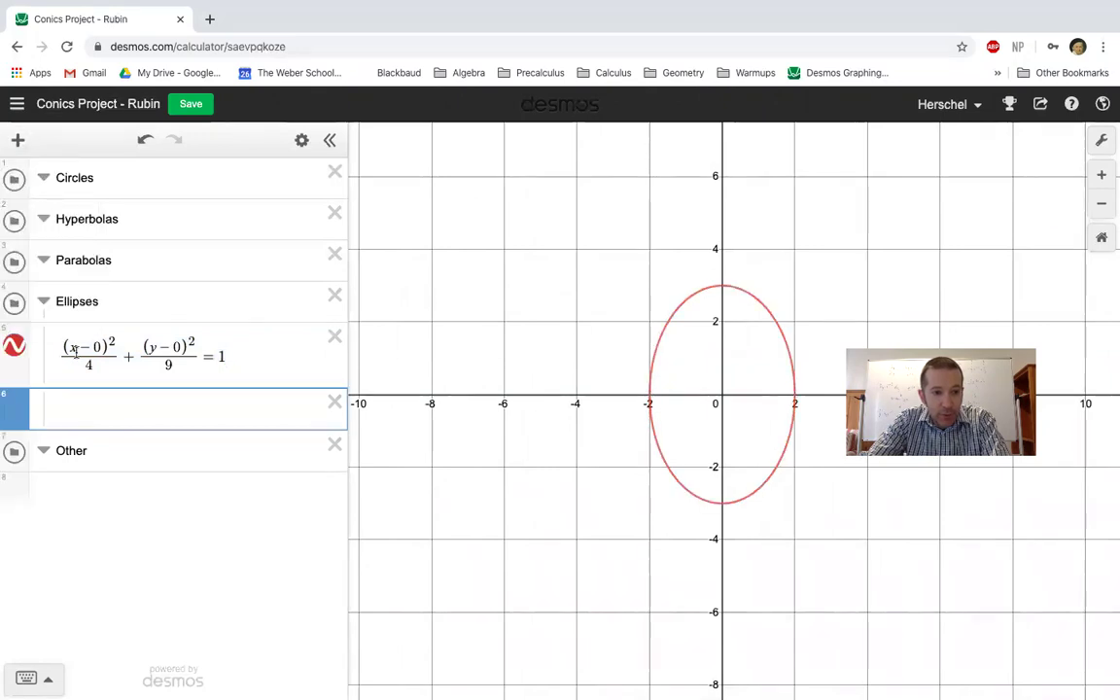
{"action": "key", "text": "ctrl+v"}
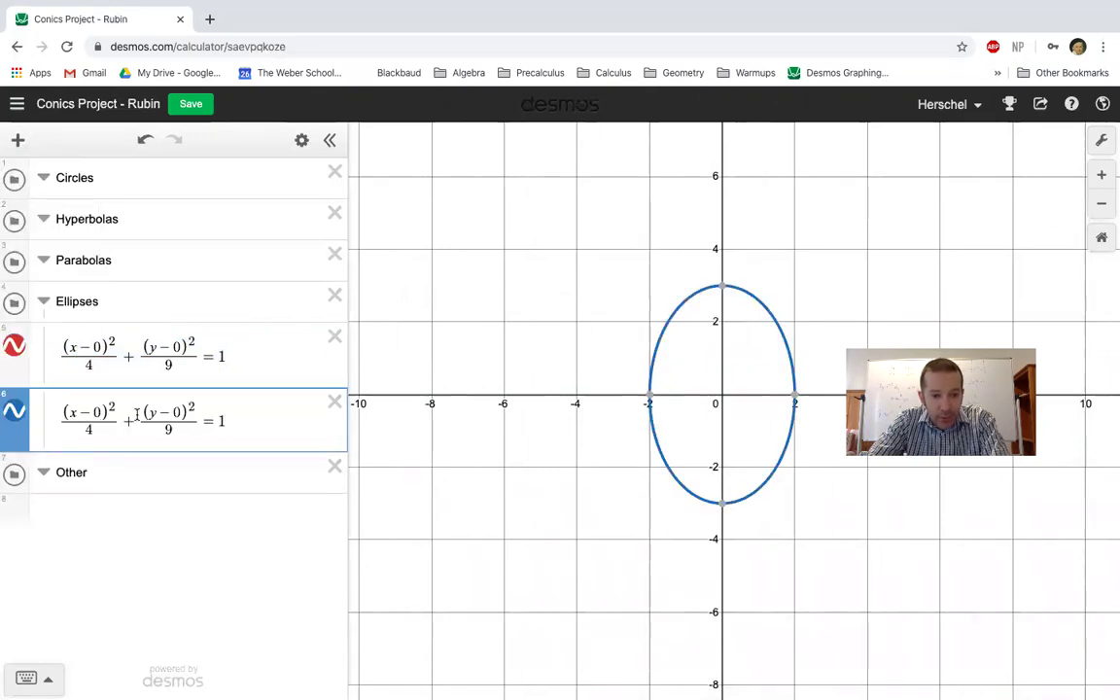
Shift the copied ellipse horizontally by changing the numerator of its x term to (x-4)^2.
{"action": "left_click", "coordinate": [102, 414]}
{"action": "key", "text": "BackSpace"}
{"action": "type", "text": "2"}
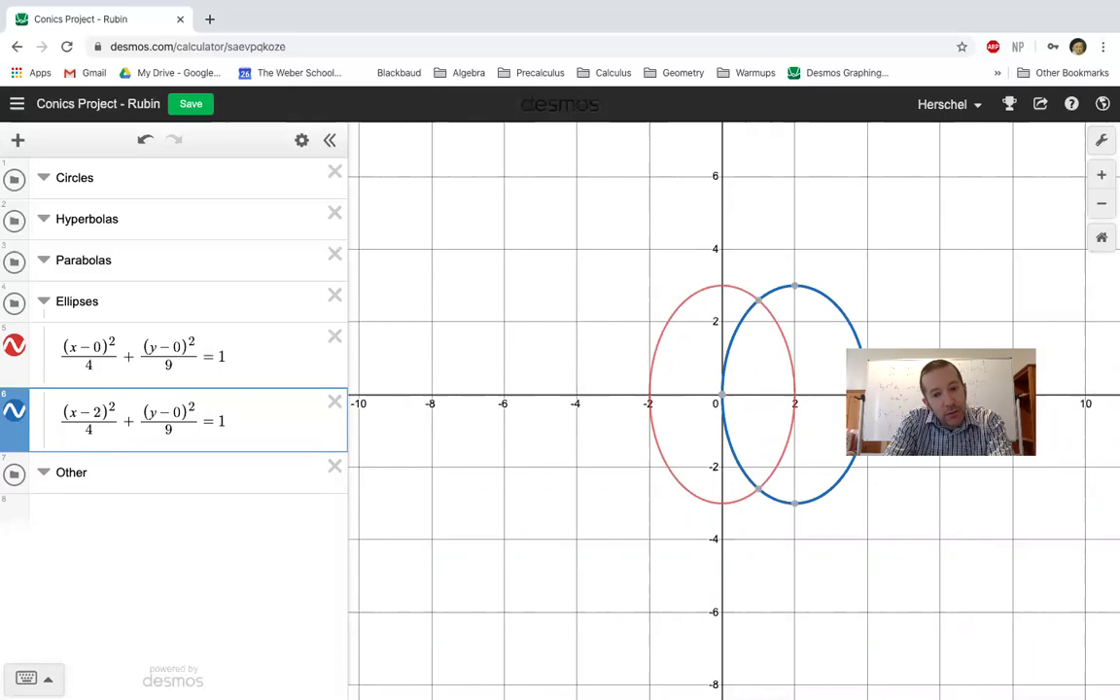
{"action": "key", "text": "BackSpace"}
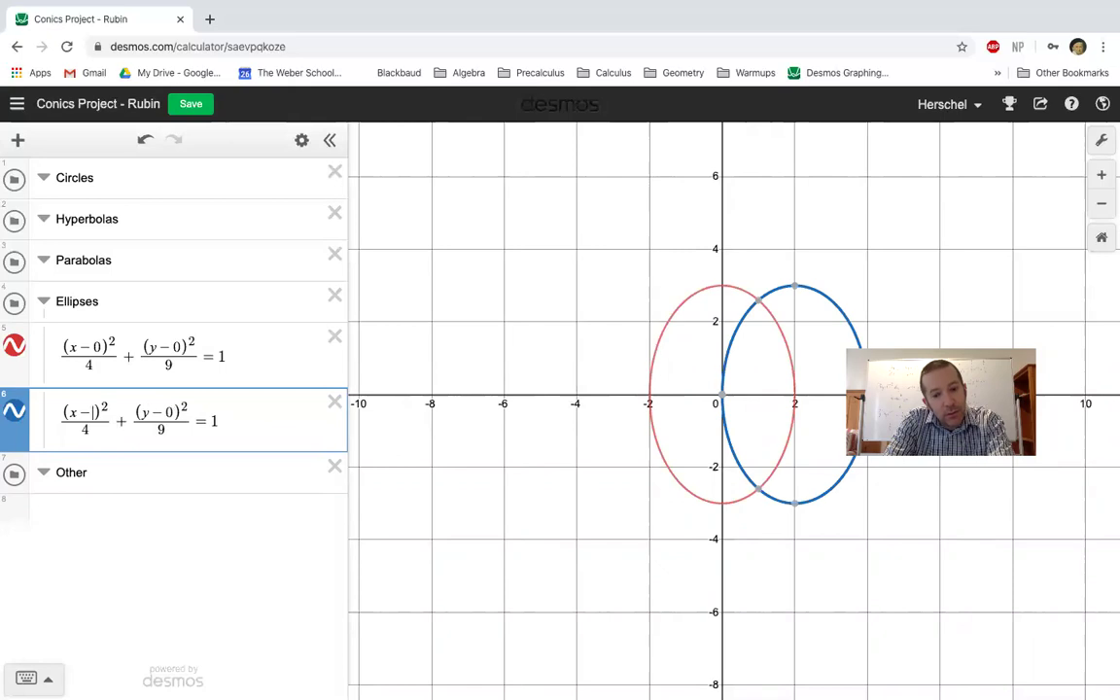
{"action": "type", "text": "4"}
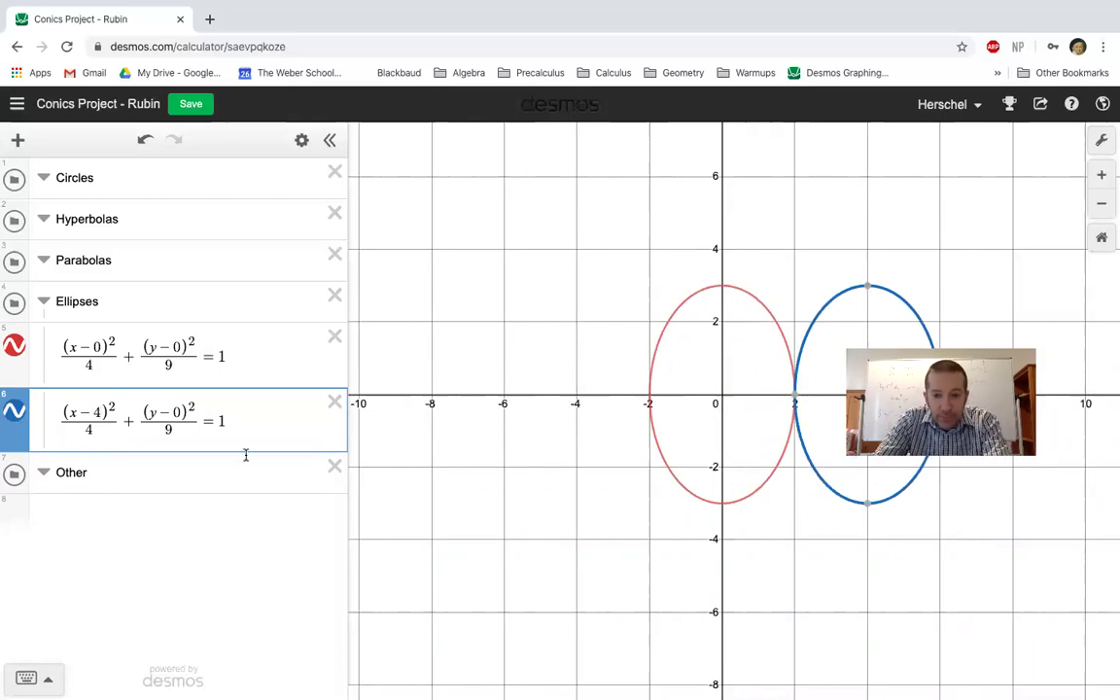
Copy the shifted ellipse equation (x-4)^2/4 + (y-0)^2/9 = 1 into a third expression in the Ellipses folder.
{"action": "left_click_drag", "start_coordinate": [259, 428], "coordinate": [71, 440]}
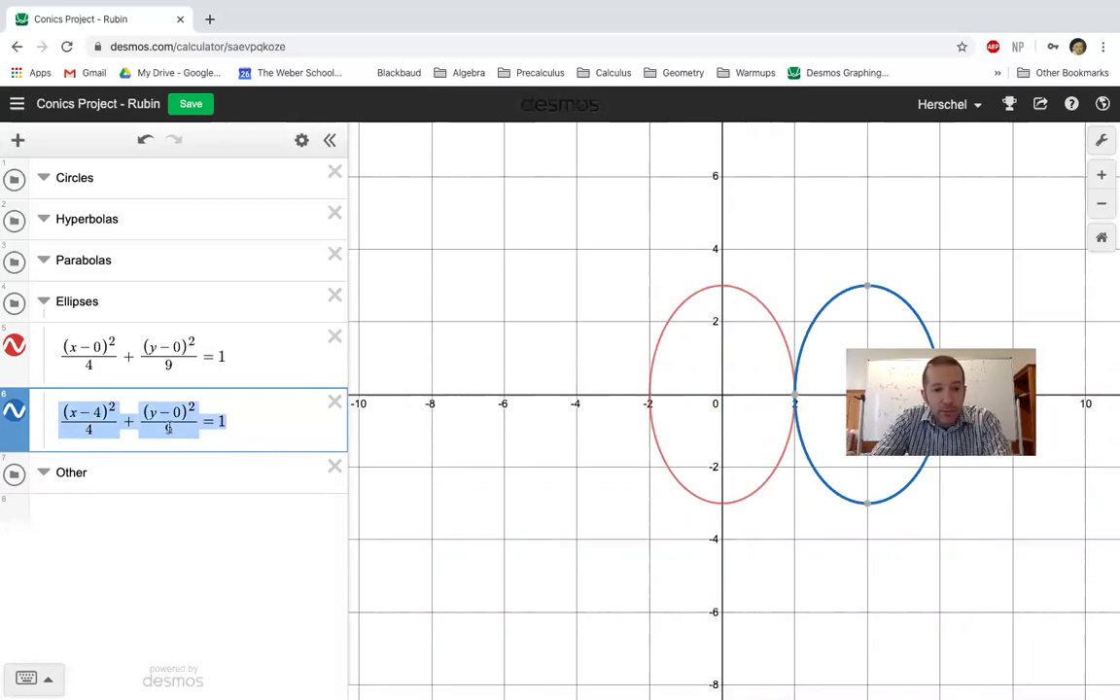
{"action": "left_click", "coordinate": [251, 408]}
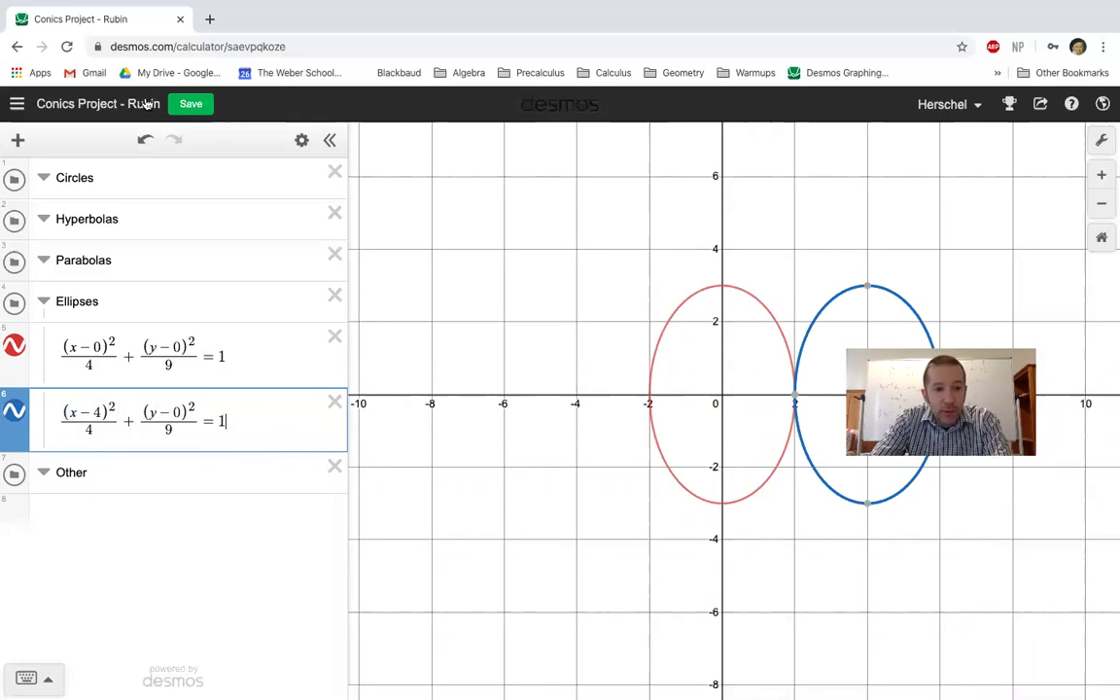
{"action": "left_click", "coordinate": [18, 140]}
{"action": "left_click", "coordinate": [30, 187]}
{"action": "type", "text": "(x−4)^2/4+(y−0)^2/9=1"}
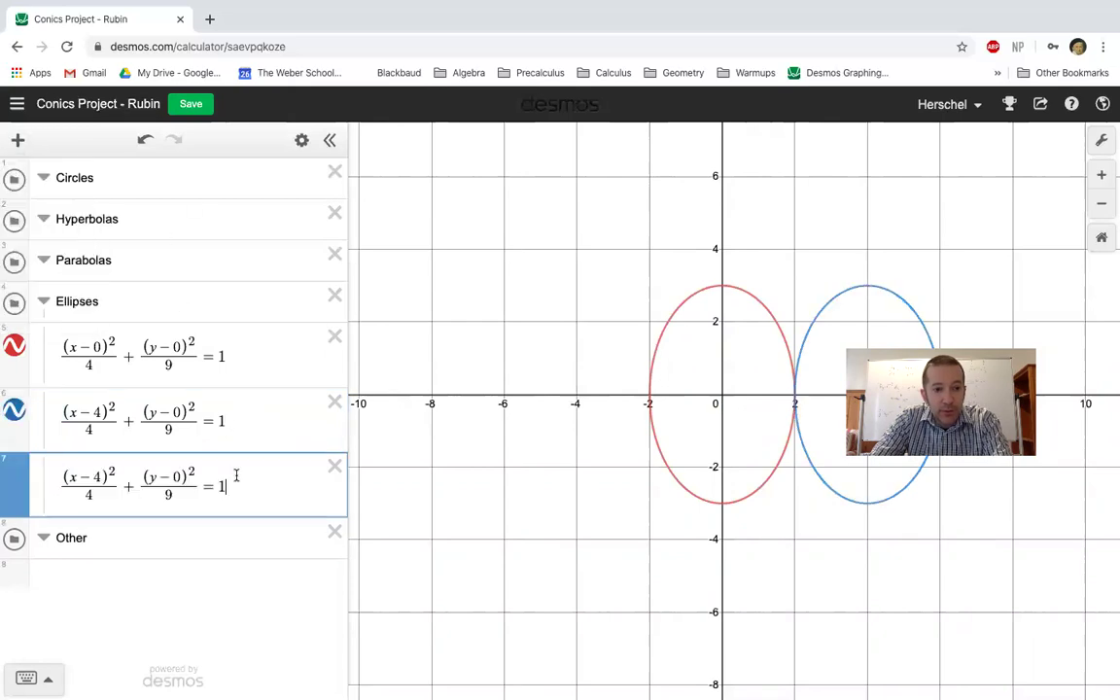
Shift the third ellipse to the opposite side by changing its x term's numerator to (x+4)^2.
{"action": "key", "text": "Home"}
{"action": "key", "text": "Right"}
{"action": "key", "text": "shift+Right"}
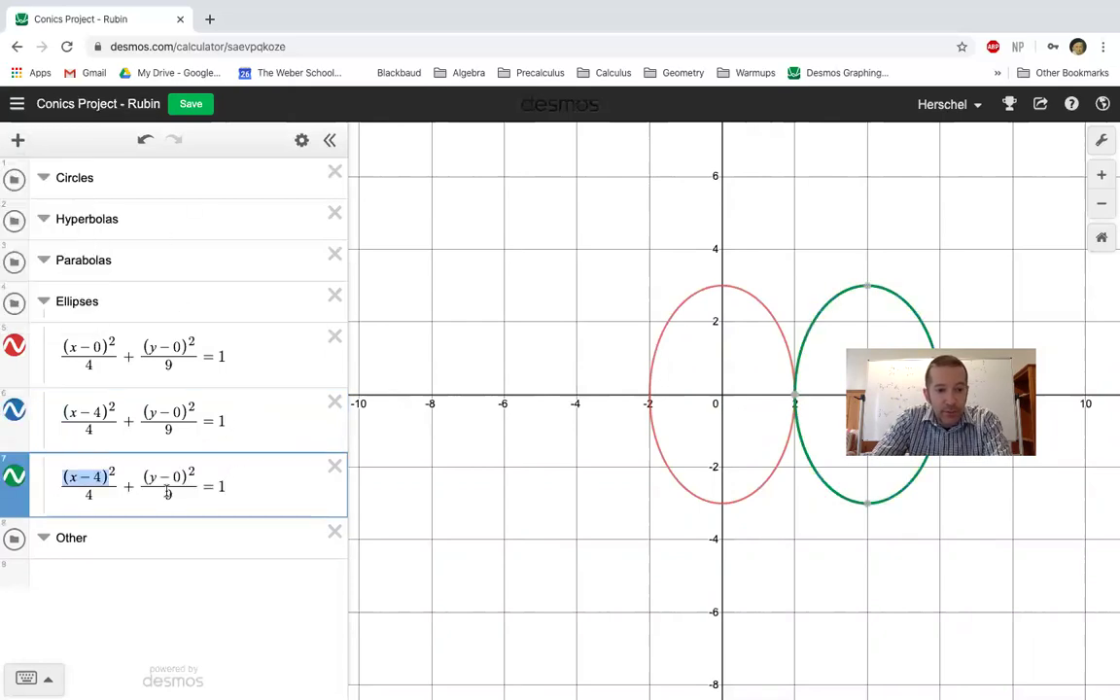
{"action": "key", "text": "Left"}
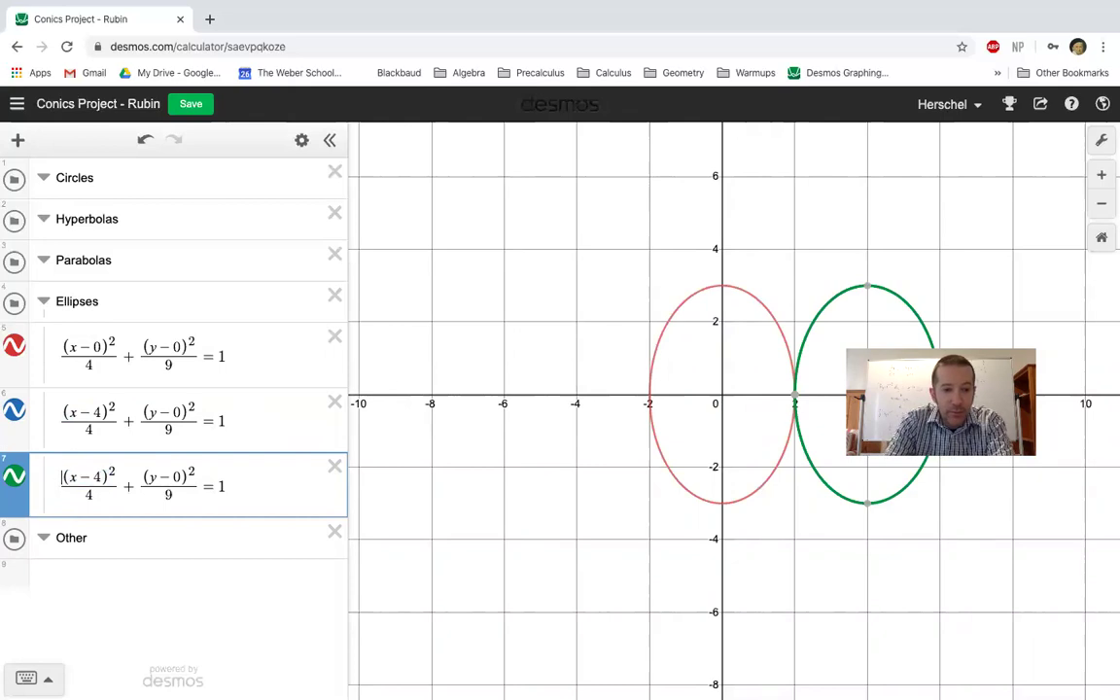
{"action": "key", "text": "BackSpace"}
{"action": "type", "text": "+"}
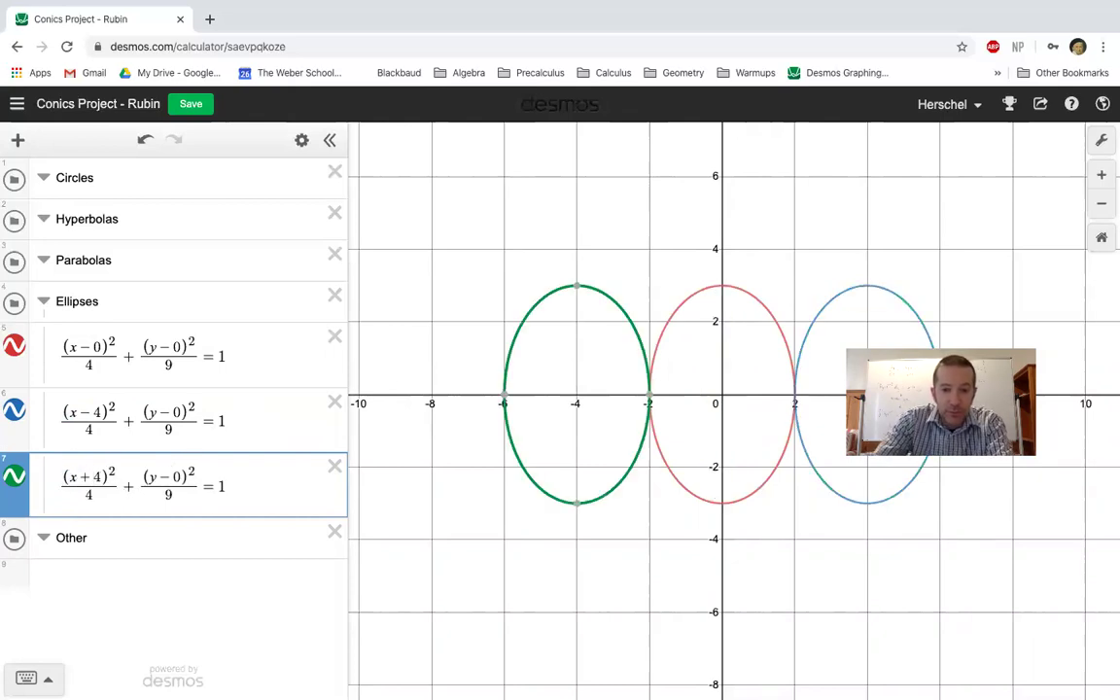
{"action": "left_click", "coordinate": [177, 584]}
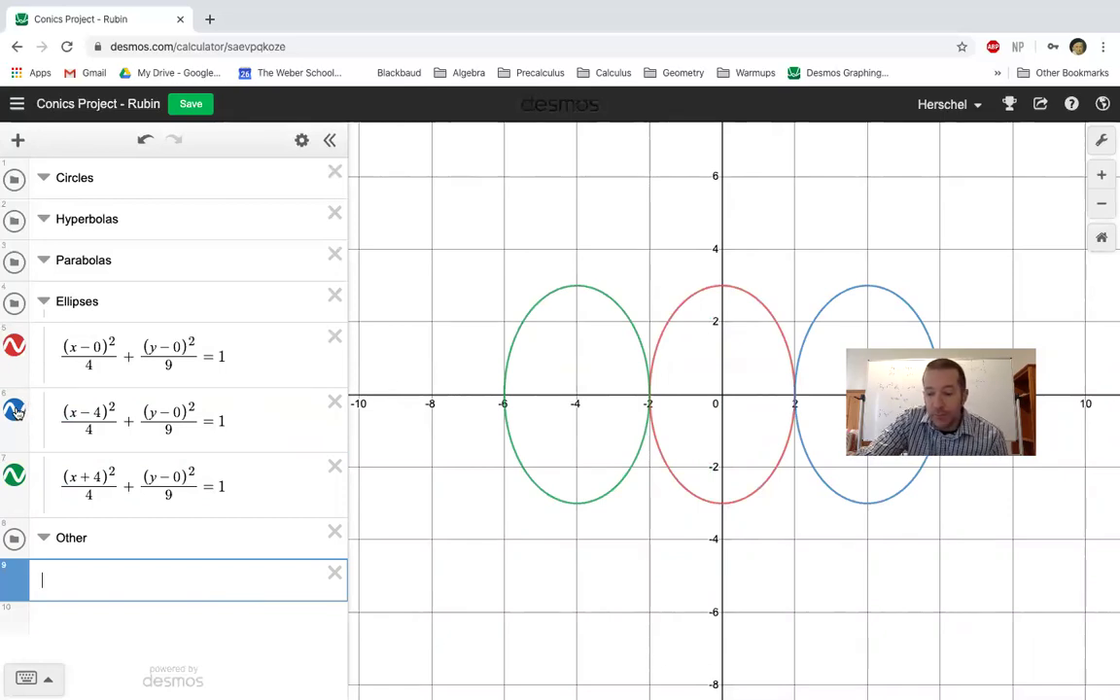
Add a new expression to the Circles folder and enter the circle equation (x-0)^2+(y-0)^2=1.
{"action": "left_click", "coordinate": [123, 187]}
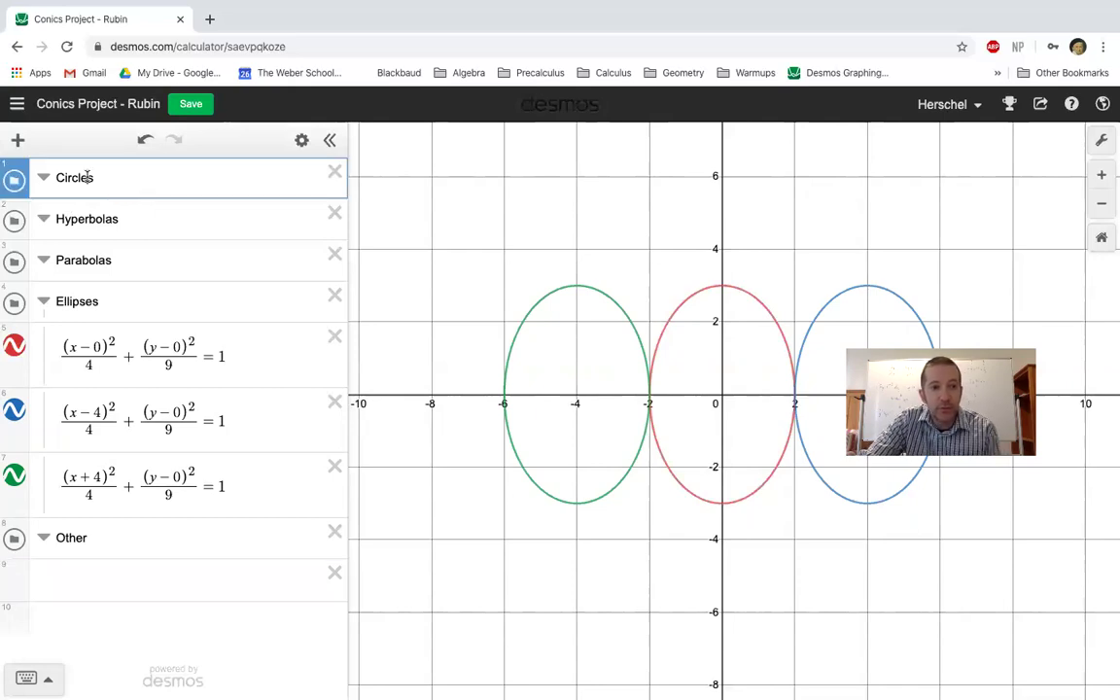
{"action": "left_click", "coordinate": [17, 139]}
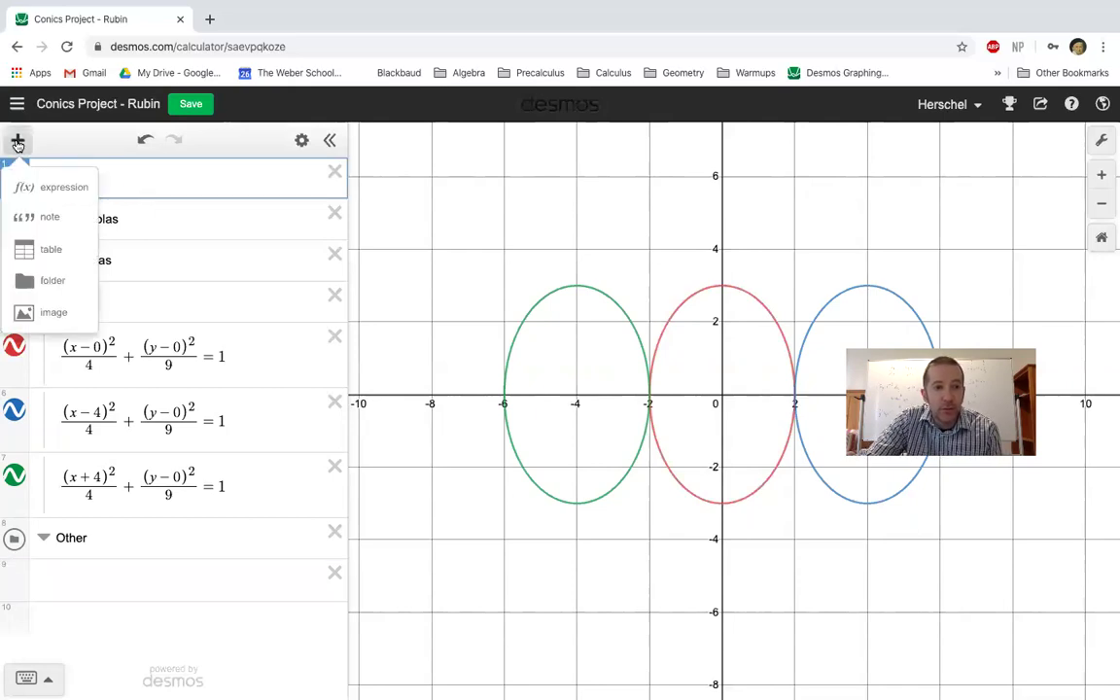
{"action": "left_click", "coordinate": [48, 184]}
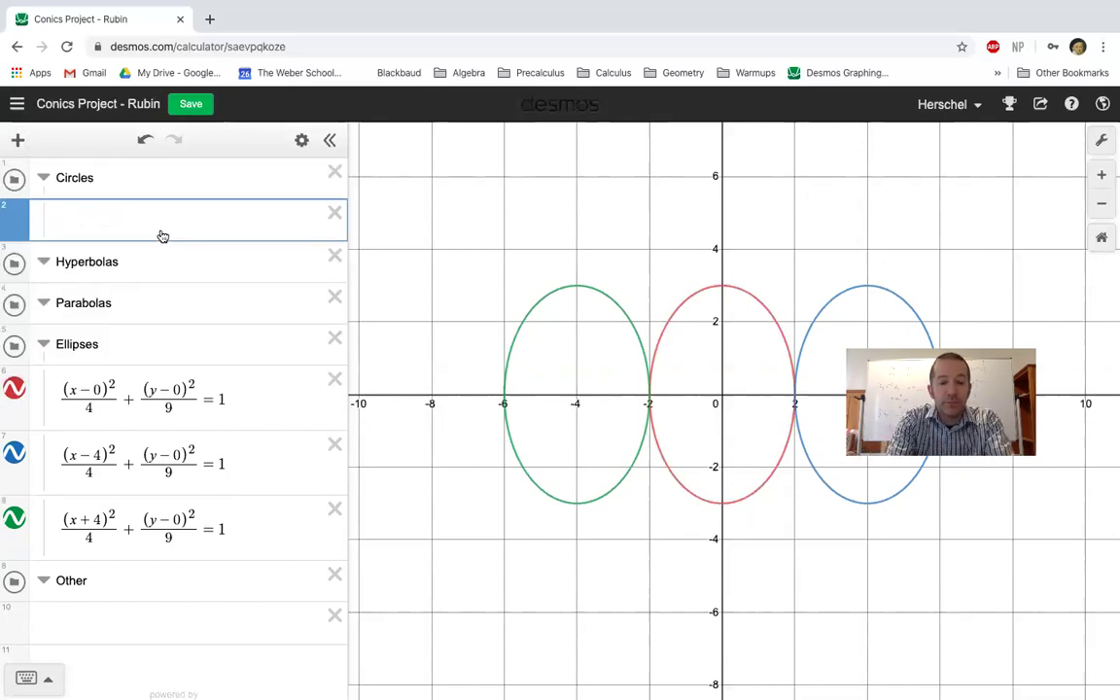
{"action": "type", "text": "(x"}
{"action": "type", "text": "-0)"}
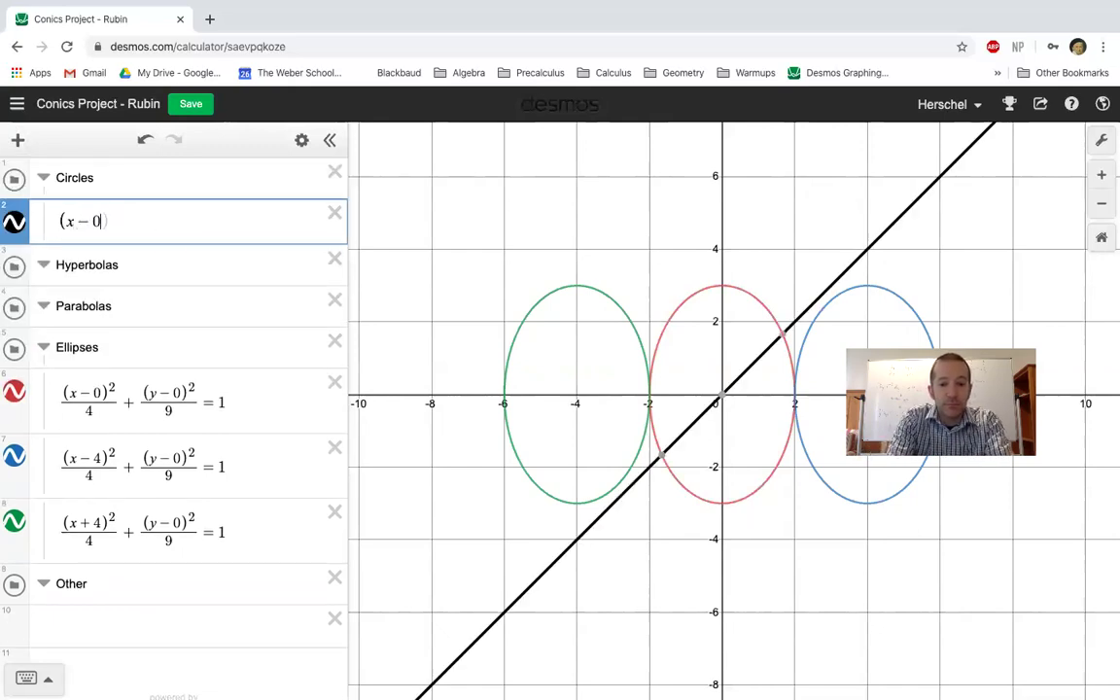
{"action": "type", "text": "^2"}
{"action": "key", "text": "Right"}
{"action": "type", "text": "+"}
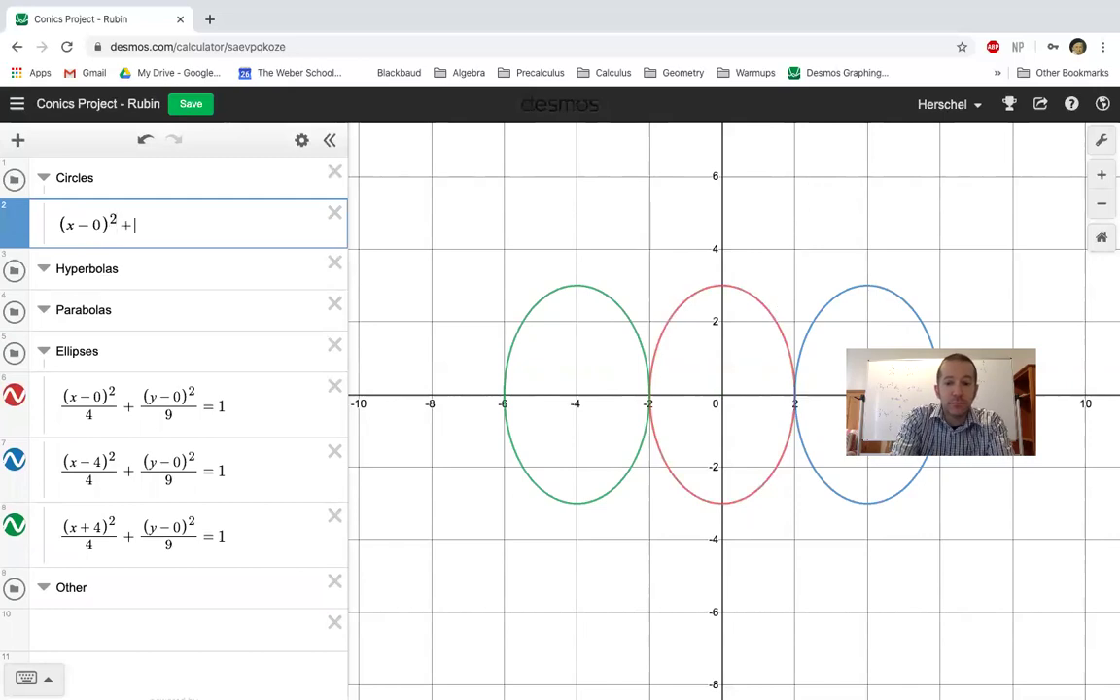
{"action": "type", "text": "(y-0)"}
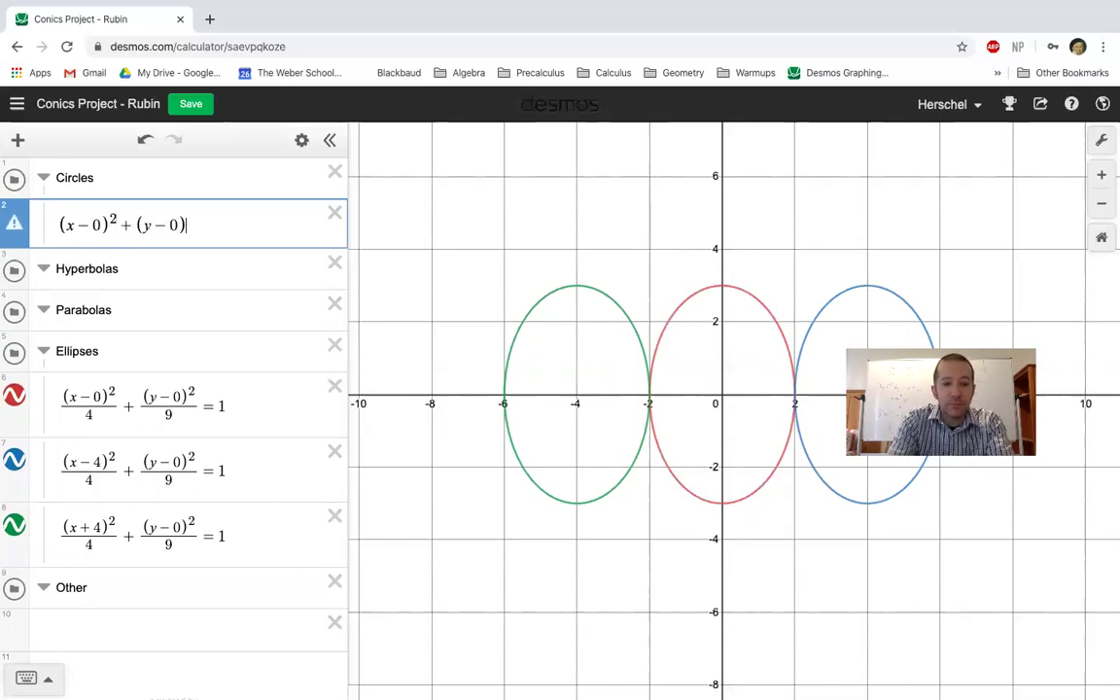
{"action": "type", "text": "^2"}
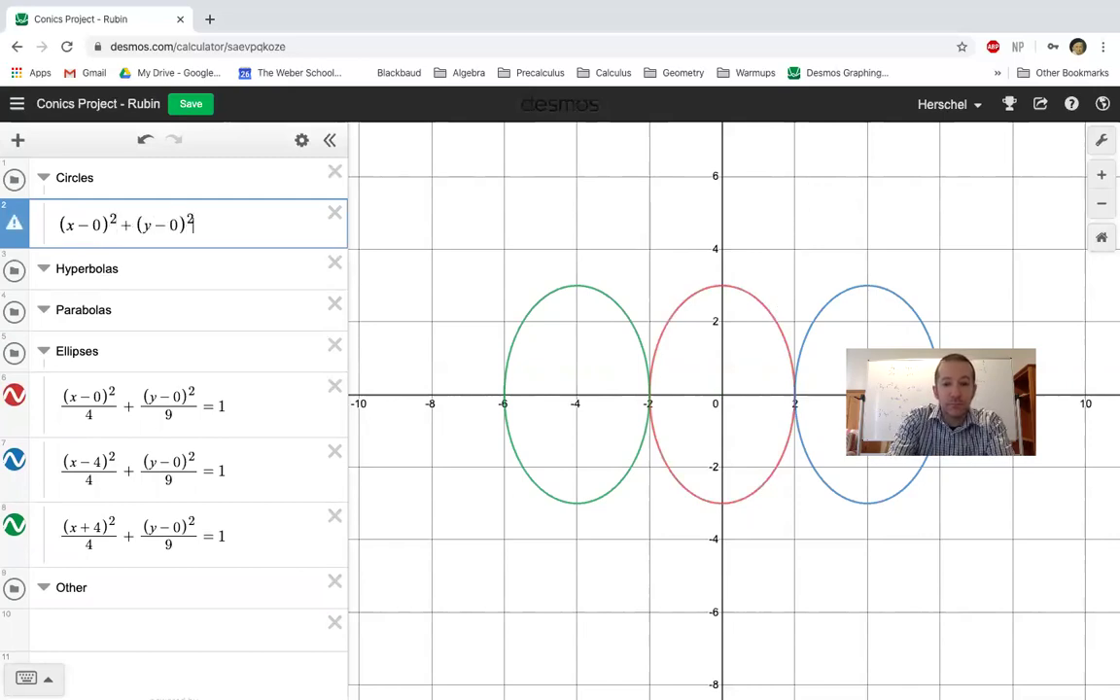
{"action": "type", "text": "=1"}
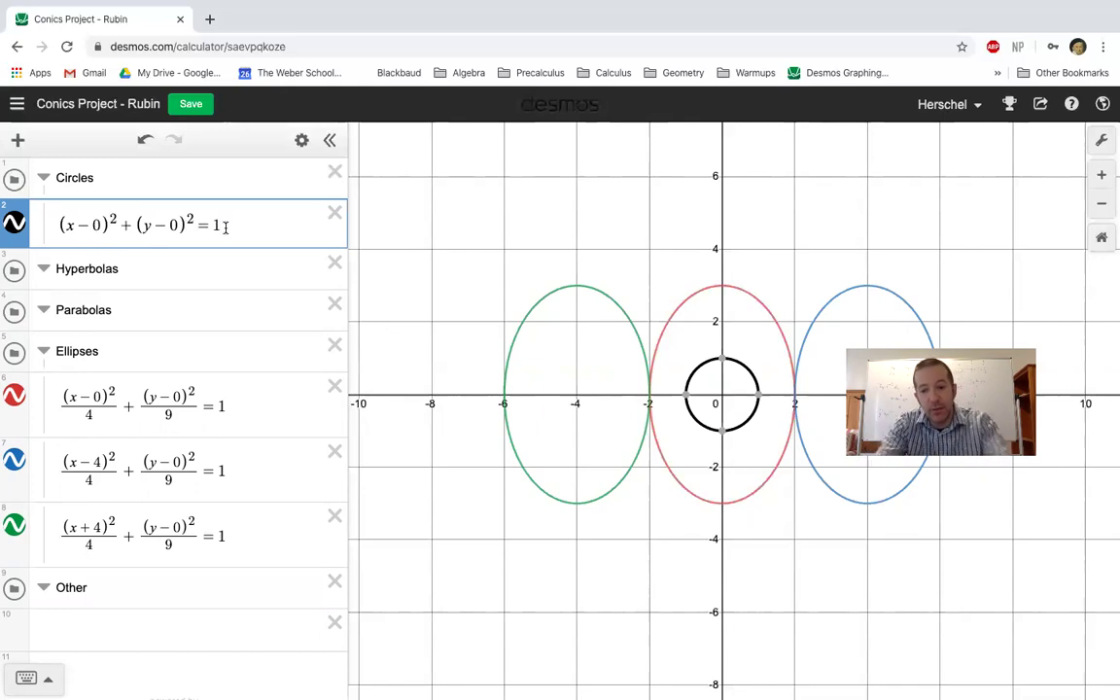
Set the right-hand side of the circle equation to 36 so the circle encloses all three ellipses.
{"action": "key", "text": "BackSpace"}
{"action": "type", "text": "36"}
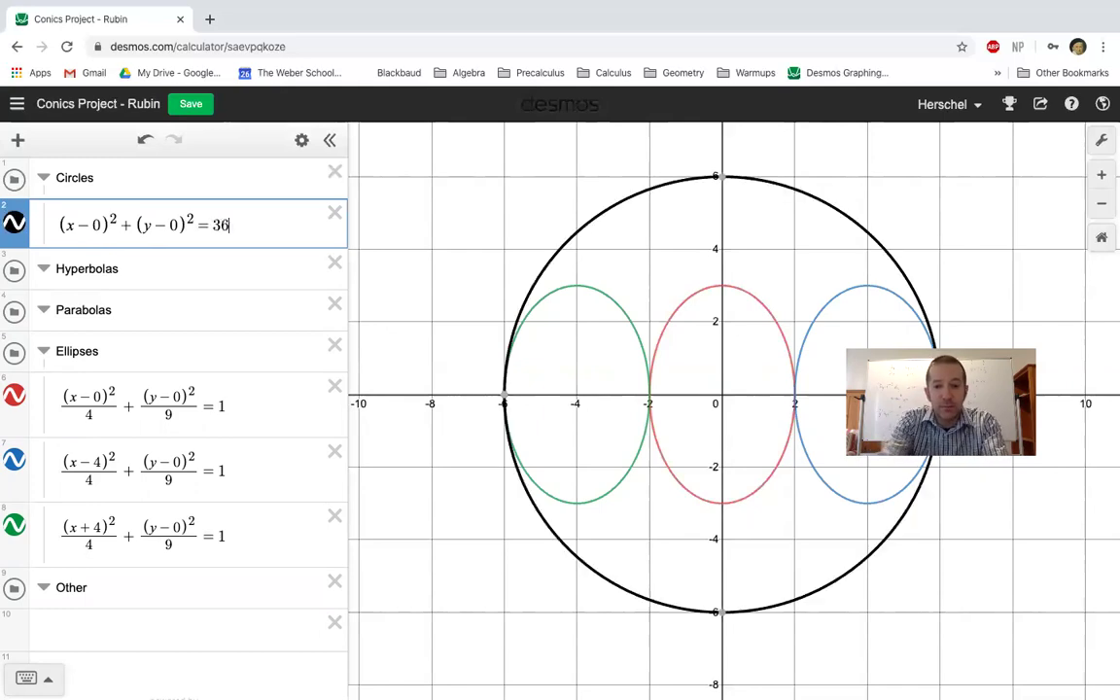
{"action": "scroll", "coordinate": [663, 452], "scroll_direction": "up", "scroll_amount": 5}
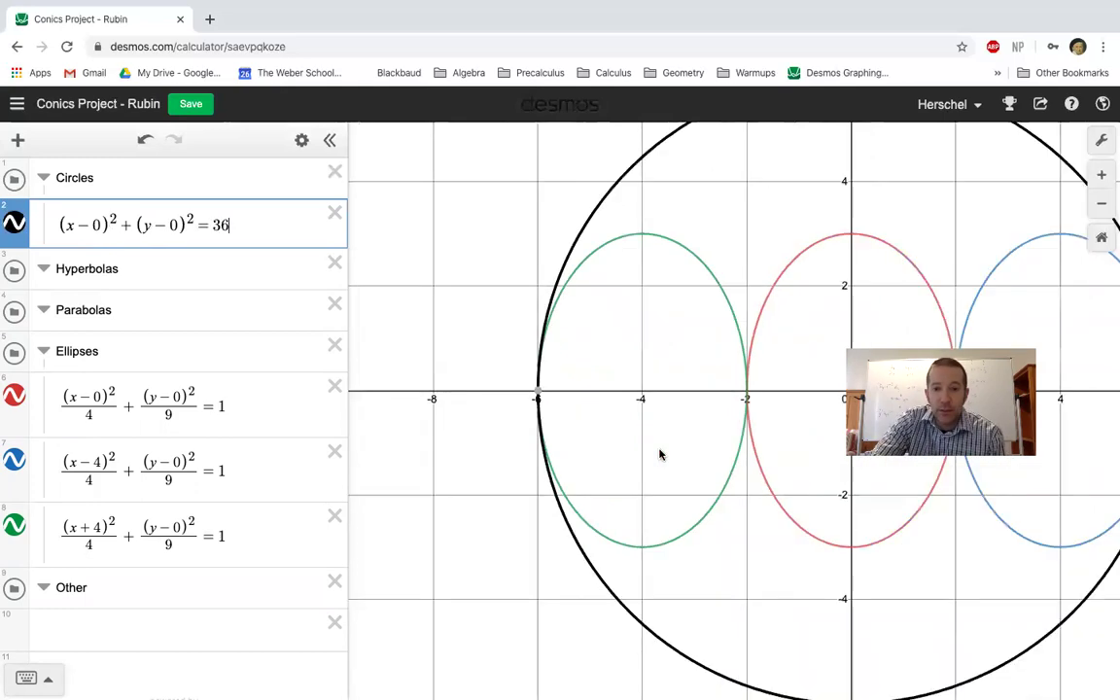
{"action": "scroll", "coordinate": [659, 455], "scroll_direction": "down", "scroll_amount": 5}
{"action": "left_click_drag", "start_coordinate": [737, 538], "coordinate": [555, 528]}
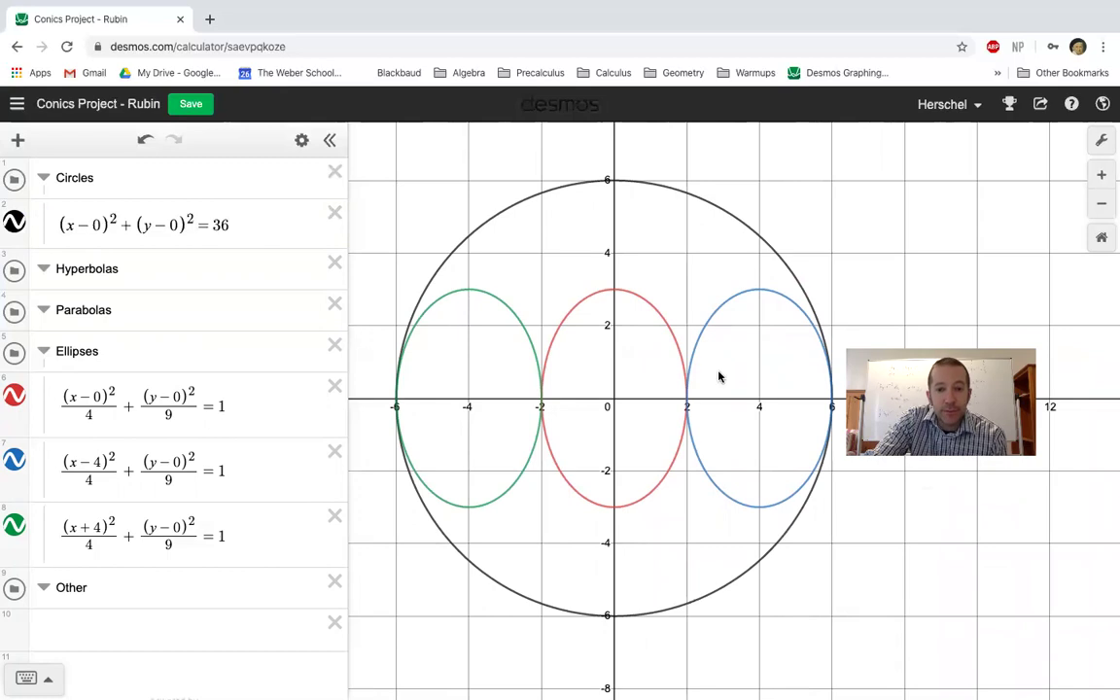
Examine the top points of the central ellipse and the large circle on the graph.
{"action": "left_click", "coordinate": [613, 293]}
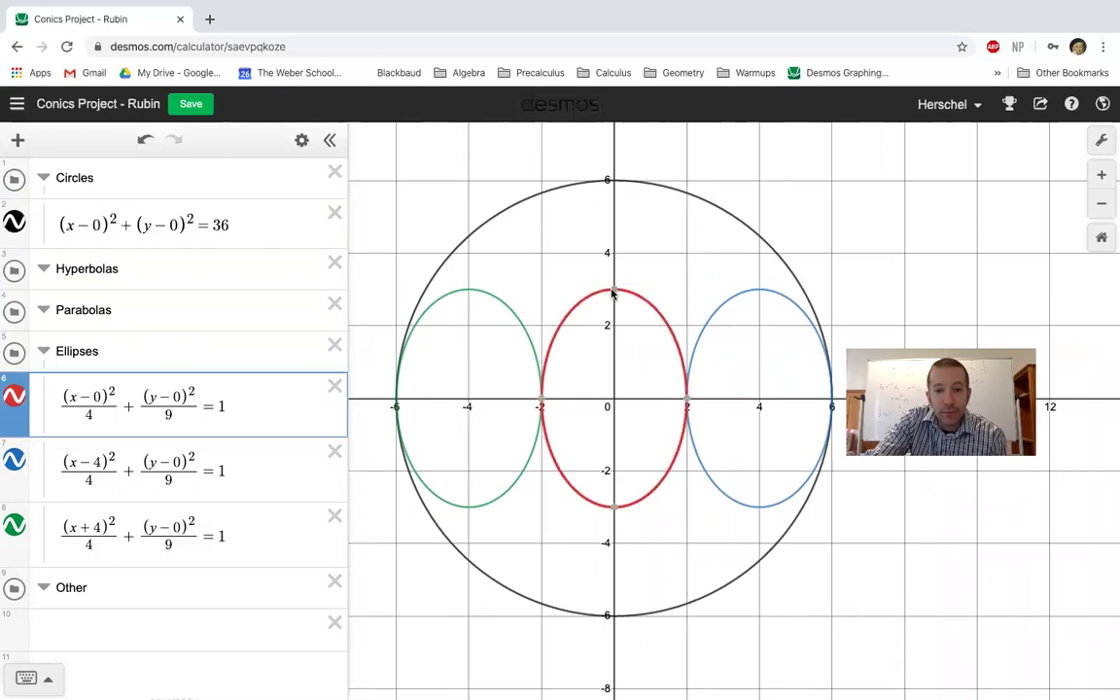
{"action": "left_click", "coordinate": [614, 184]}
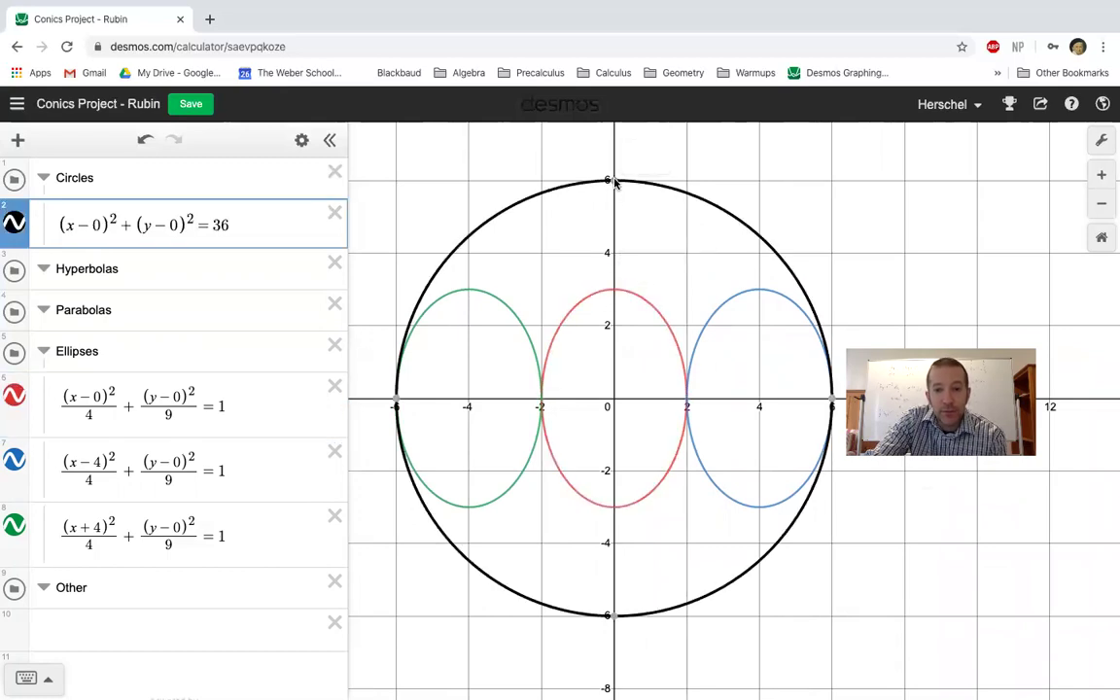
{"action": "left_click", "coordinate": [613, 290]}
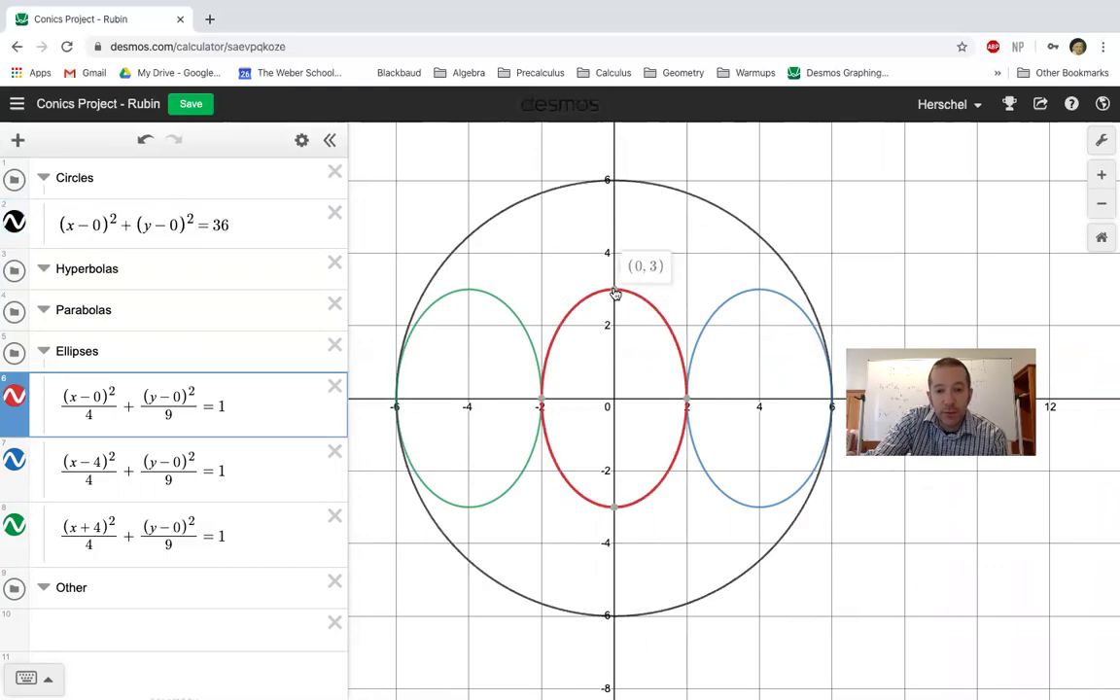
Duplicate the whole circle equation (x-0)^2+(y-0)^2=36 into a second expression in the Circles folder.
{"action": "left_click", "coordinate": [552, 186]}
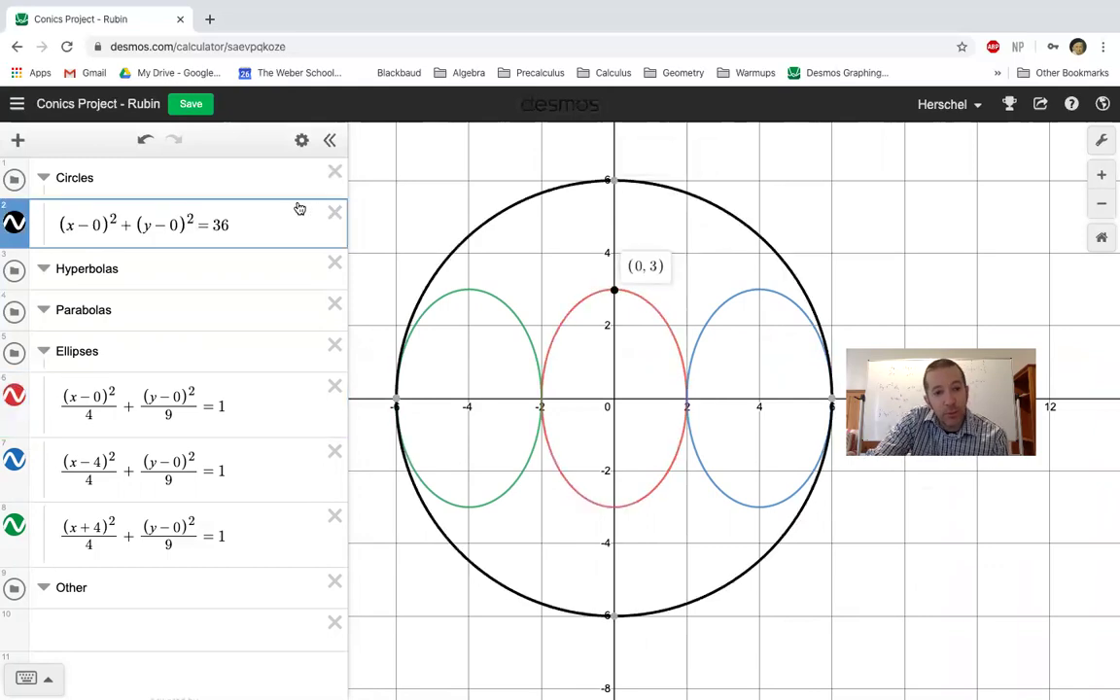
{"action": "key", "text": "ctrl+a"}
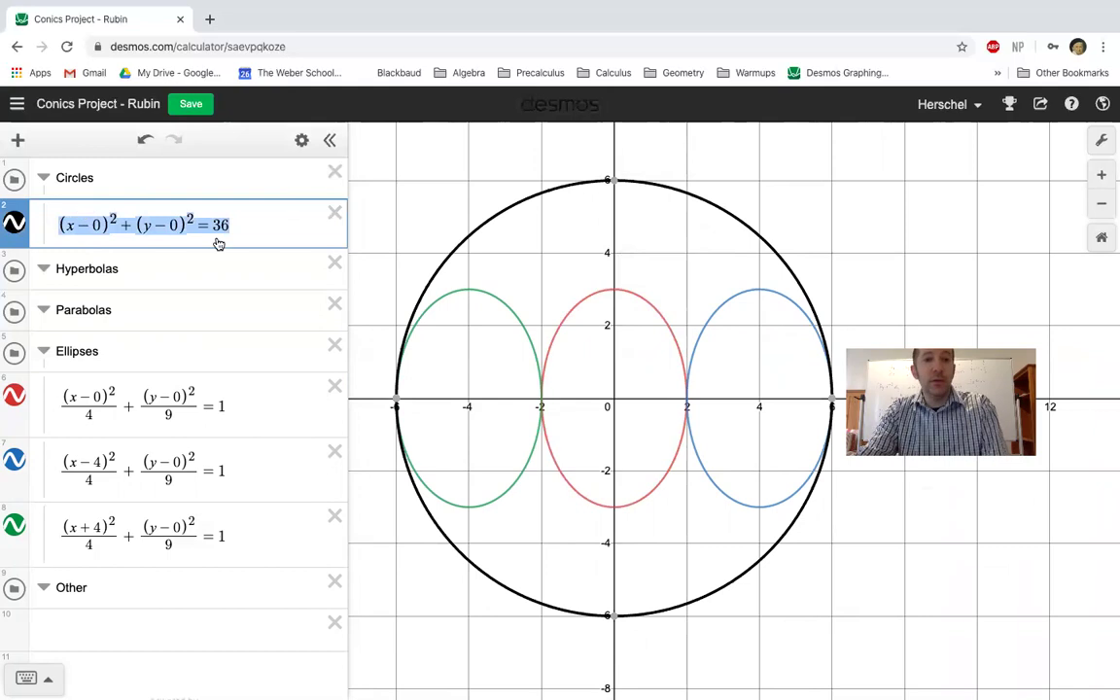
{"action": "left_click", "coordinate": [247, 203]}
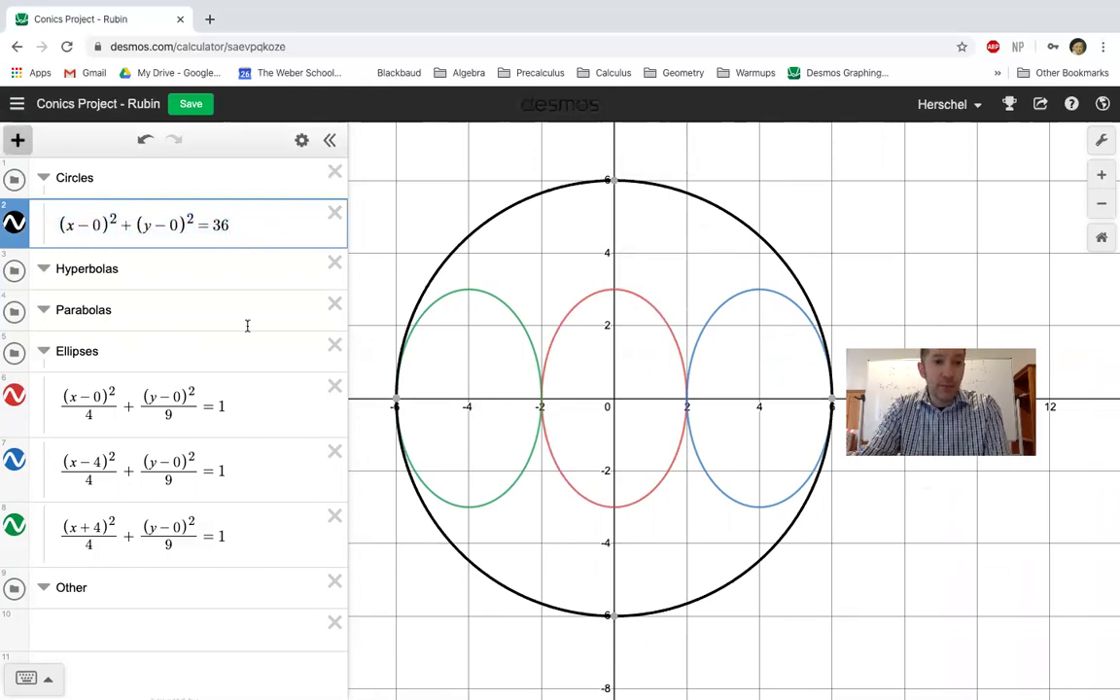
{"action": "left_click", "coordinate": [18, 139]}
{"action": "left_click", "coordinate": [70, 195]}
{"action": "type", "text": "(x-0)^2+(y-0)^2=36"}
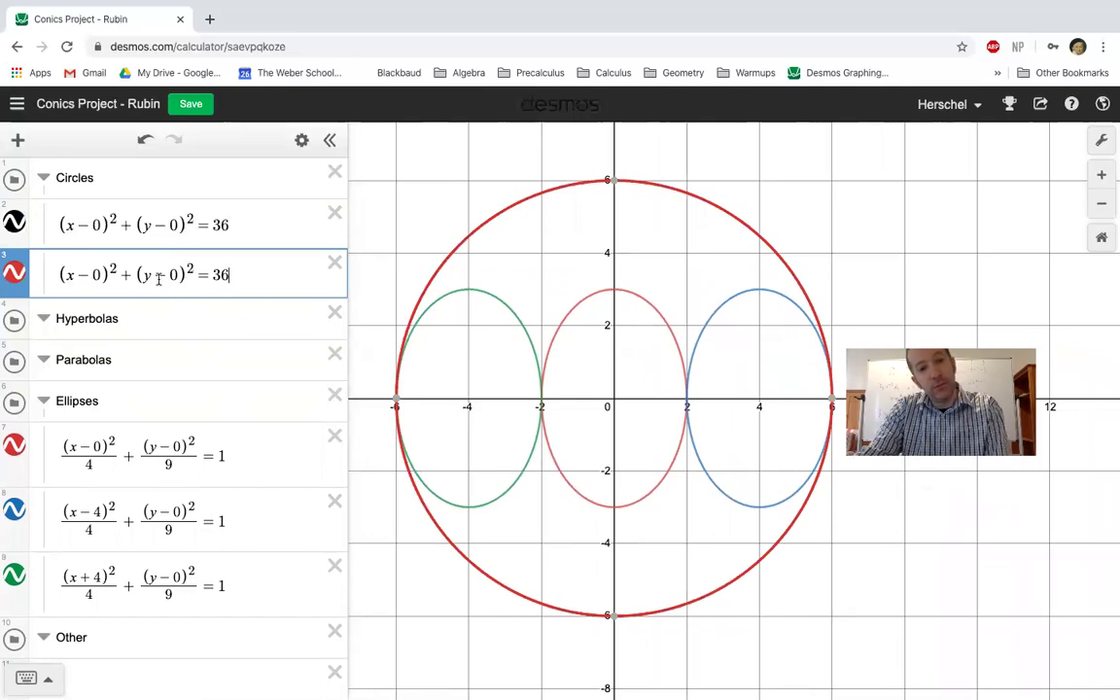
Show the coordinates of the central ellipse's top vertex.
{"action": "left_click", "coordinate": [613, 227]}
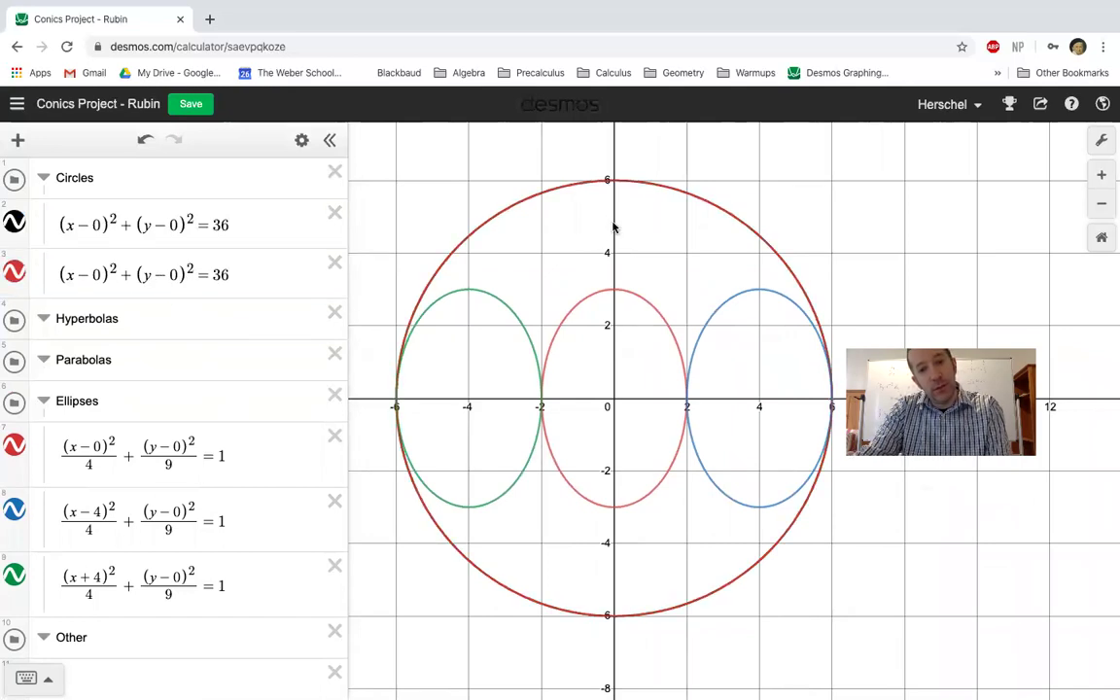
{"action": "left_click", "coordinate": [612, 291]}
{"action": "left_click", "coordinate": [612, 291]}
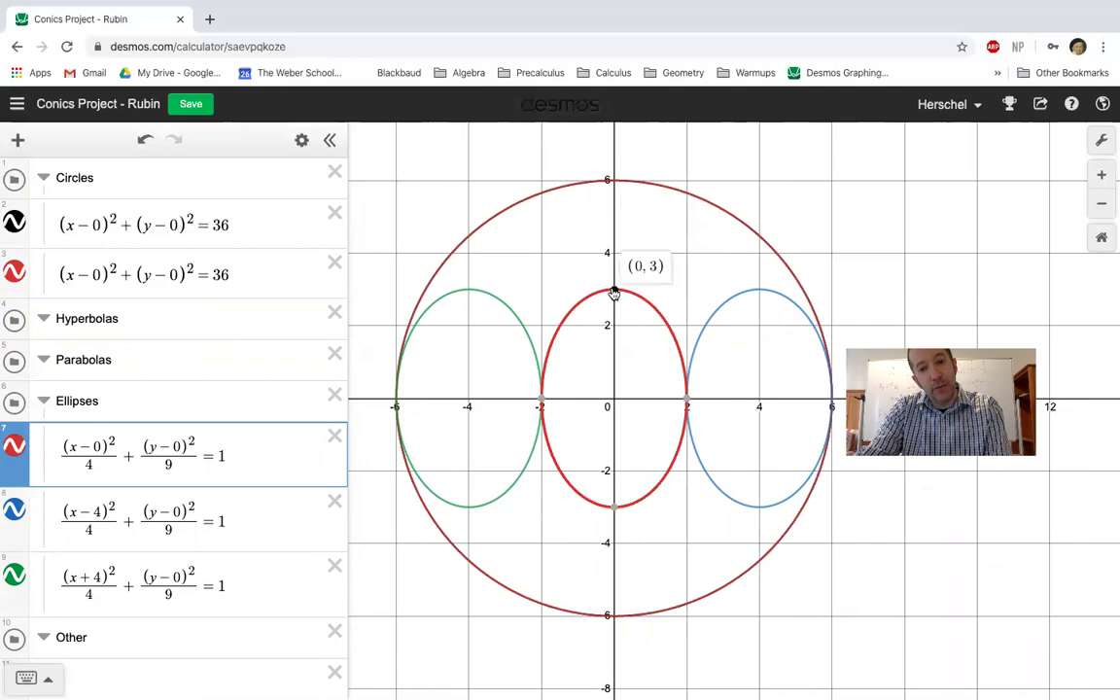
Shift the second circle upward by changing its y term to (y-4.5)^2.
{"action": "left_click", "coordinate": [105, 290]}
{"action": "key", "text": "Right"}
{"action": "key", "text": "Right"}
{"action": "key", "text": "Right"}
{"action": "key", "text": "Right"}
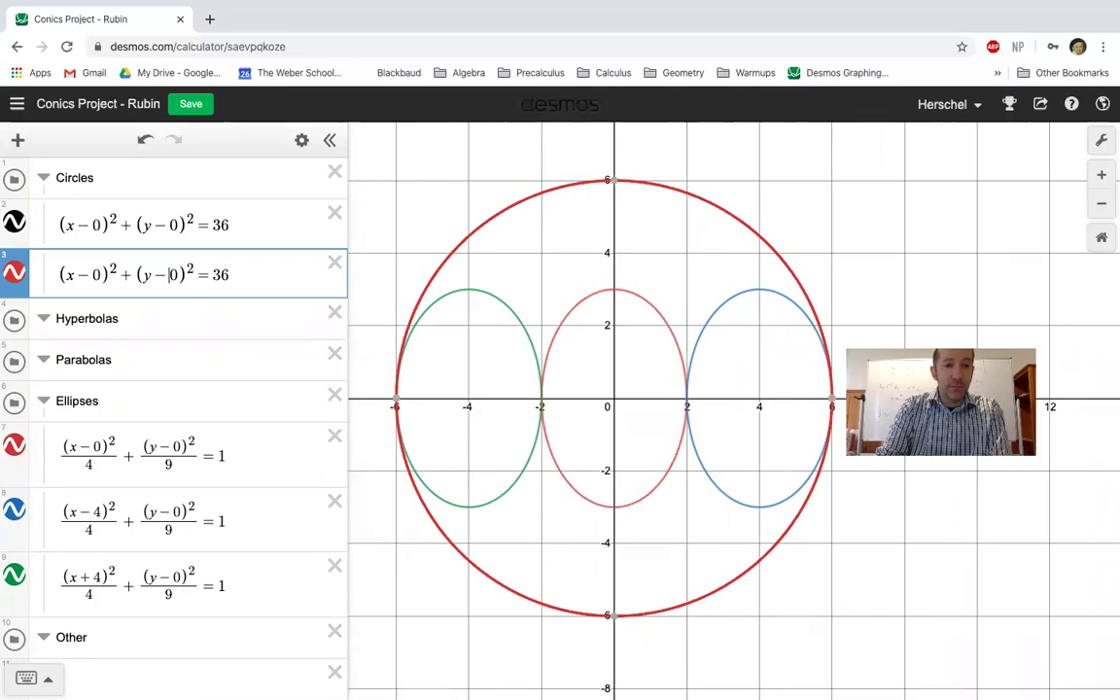
{"action": "key", "text": "BackSpace"}
{"action": "type", "text": "4.5"}
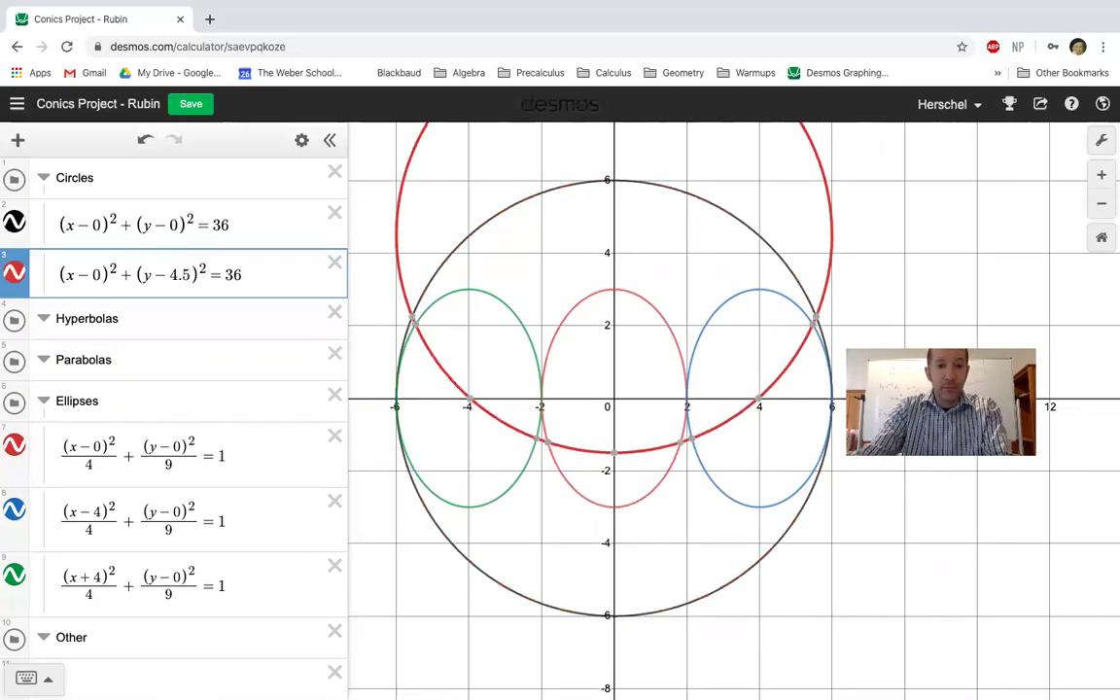
Replace the right-hand side of the second circle equation with (.75)^2.
{"action": "key", "text": "BackSpace"}
{"action": "key", "text": "BackSpace"}
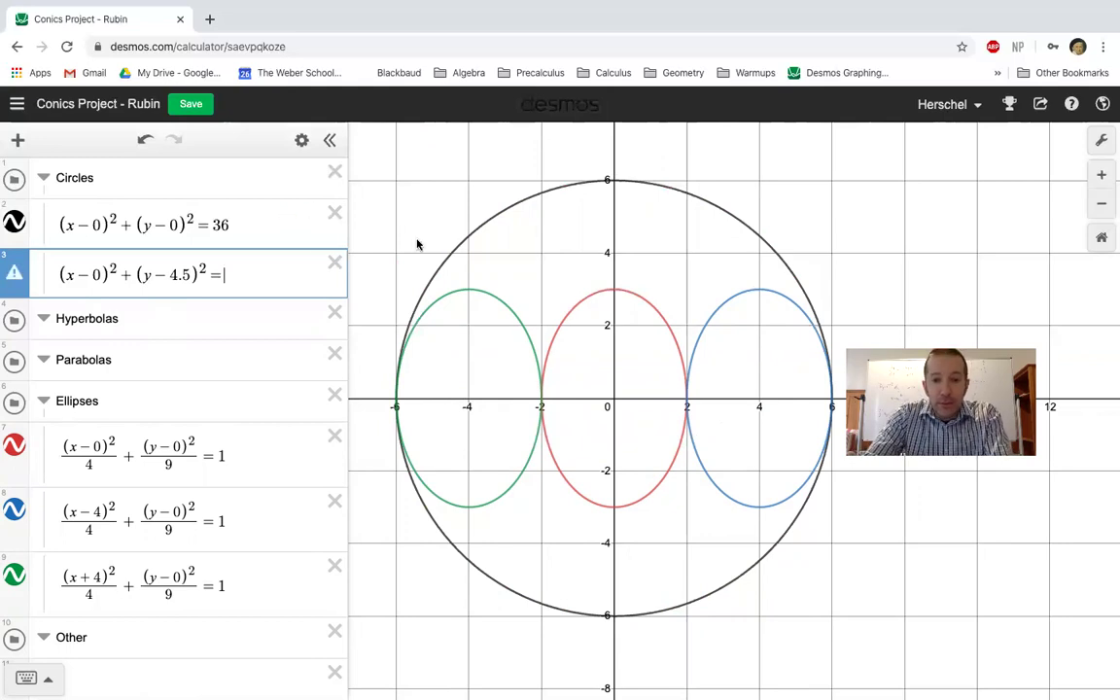
{"action": "type", "text": "(.75)^2"}
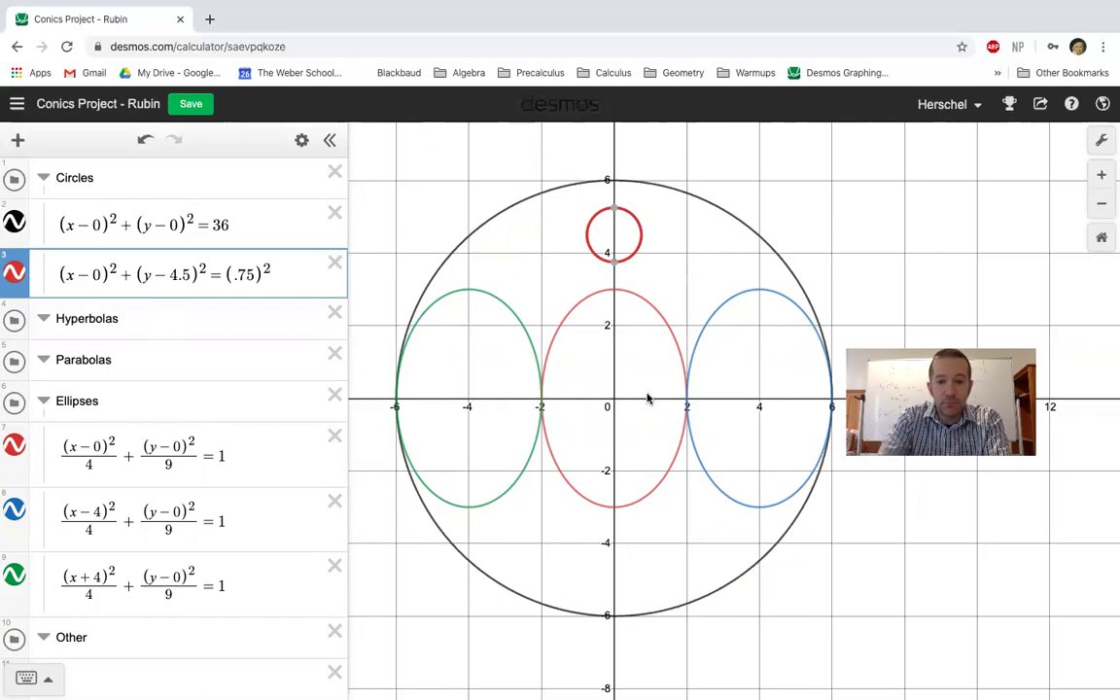
Set the squared radius in the second circle equation to (1.5)^2 so it fits between the central ellipse and large circle.
{"action": "key", "text": "Left"}
{"action": "key", "text": "BackSpace"}
{"action": "key", "text": "BackSpace"}
{"action": "key", "text": "BackSpace"}
{"action": "type", "text": "1.5"}
{"action": "scroll", "coordinate": [644, 415], "scroll_direction": "up", "scroll_amount": 5}
{"action": "scroll", "coordinate": [633, 408], "scroll_direction": "down", "scroll_amount": 5}
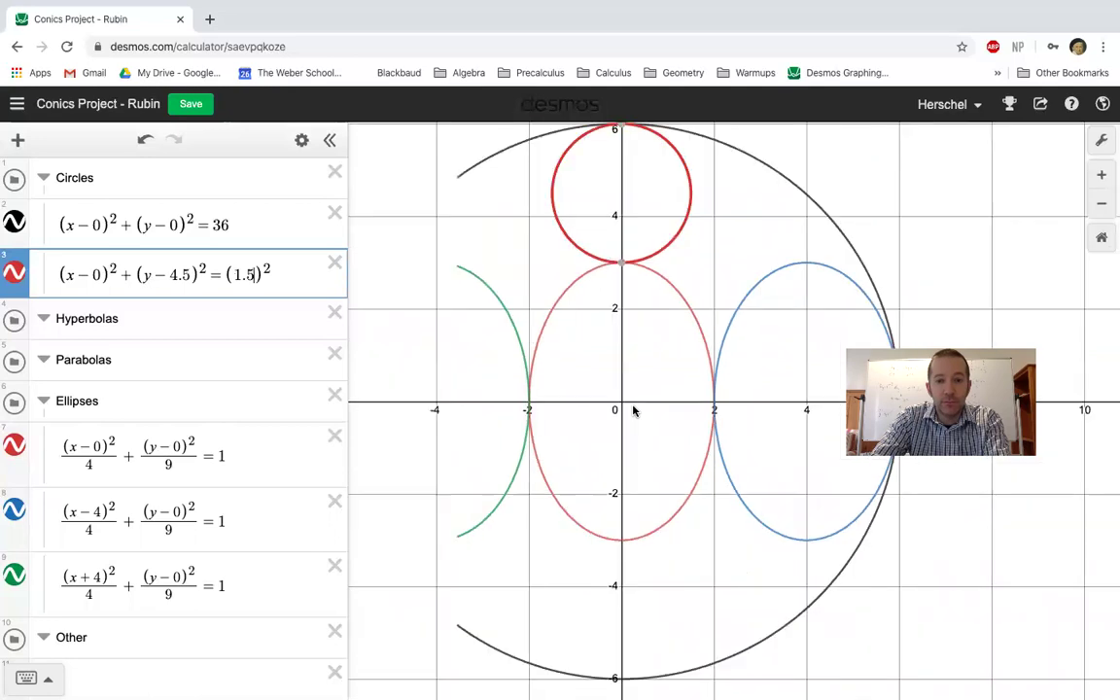
{"action": "left_click", "coordinate": [734, 359]}
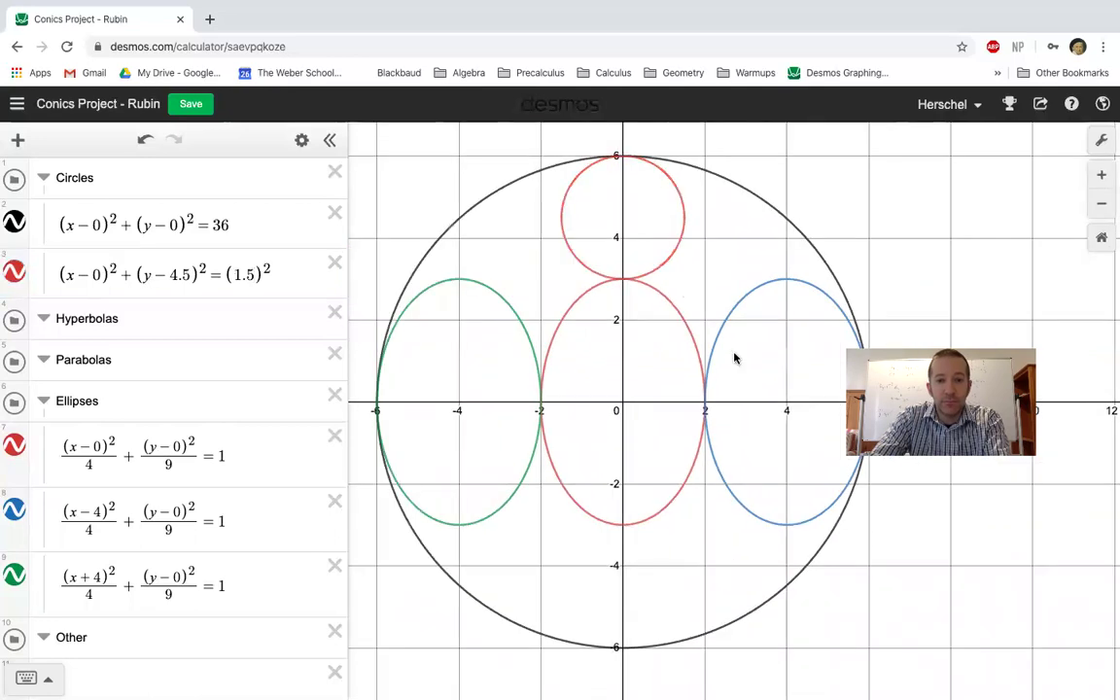
Copy the small circle equation (x-0)^2+(y-4.5)^2=(1.5)^2 into a third expression in the Circles folder.
{"action": "left_click", "coordinate": [670, 256]}
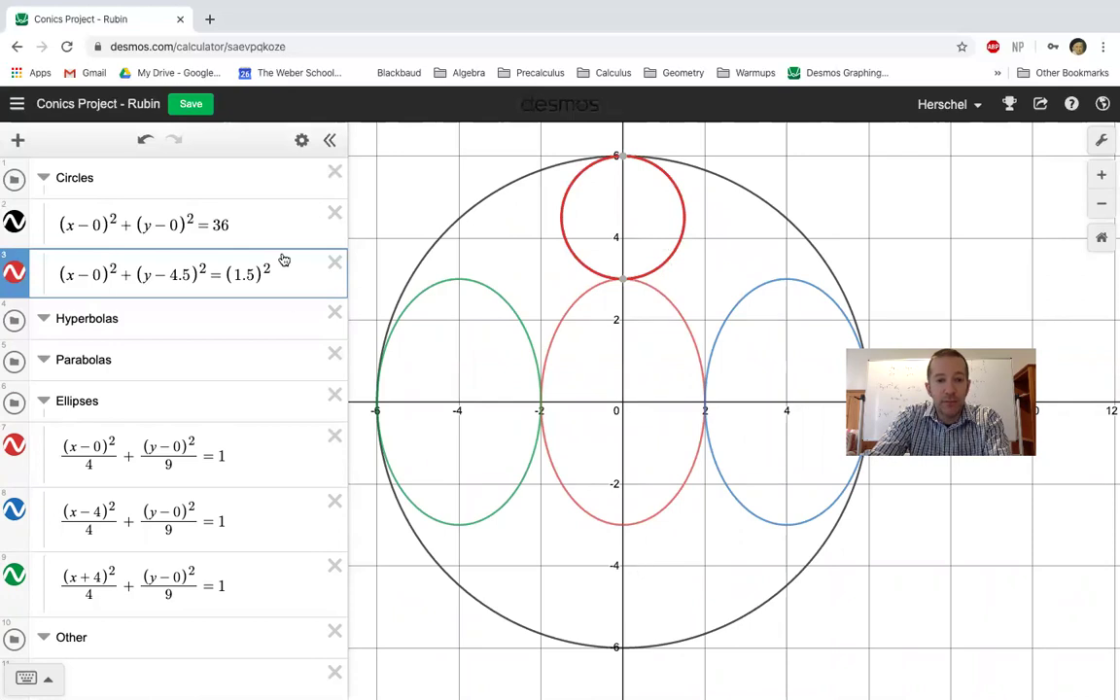
{"action": "left_click_drag", "start_coordinate": [284, 274], "coordinate": [7, 271]}
{"action": "key", "text": "ctrl+c"}
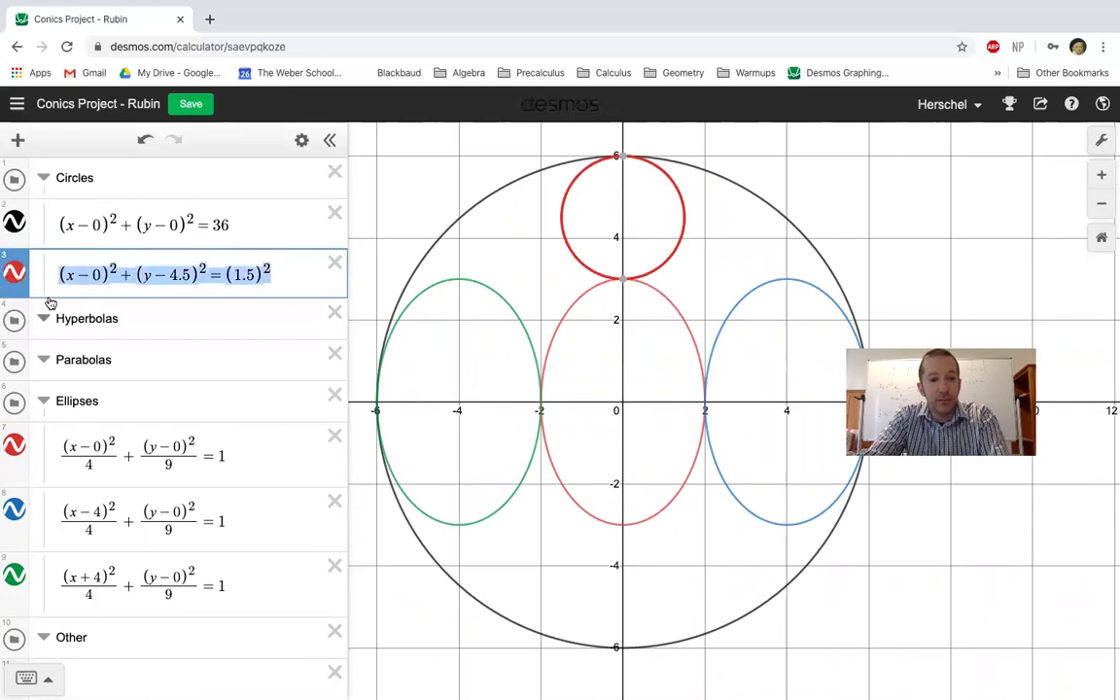
{"action": "left_click", "coordinate": [17, 140]}
{"action": "left_click", "coordinate": [55, 194]}
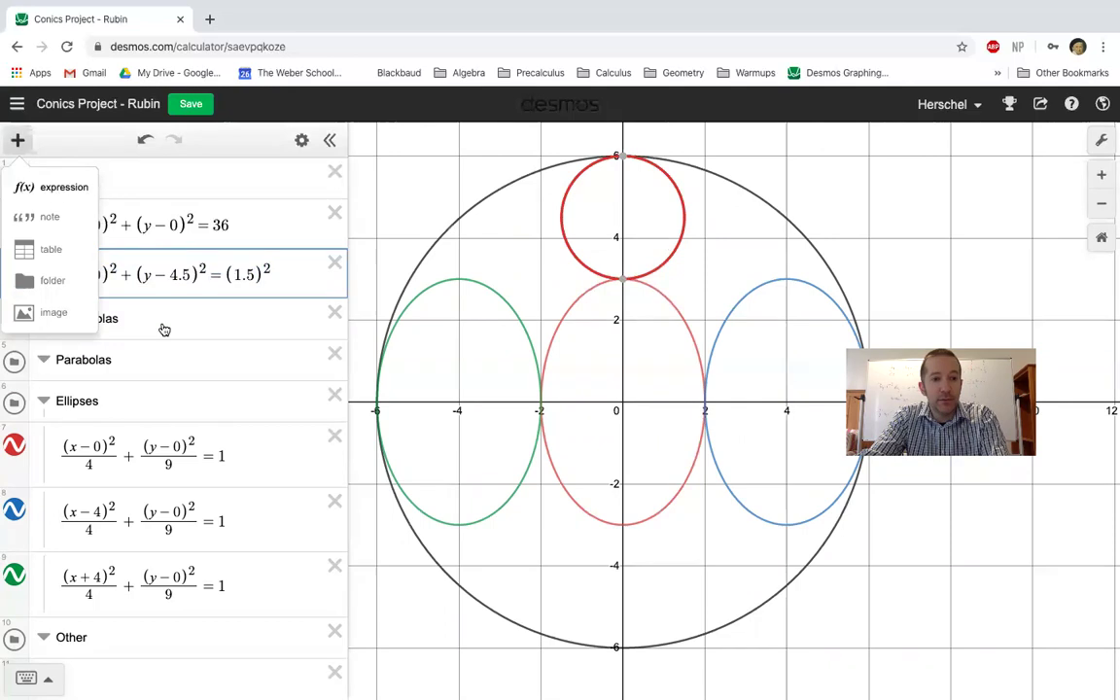
{"action": "key", "text": "ctrl+v"}
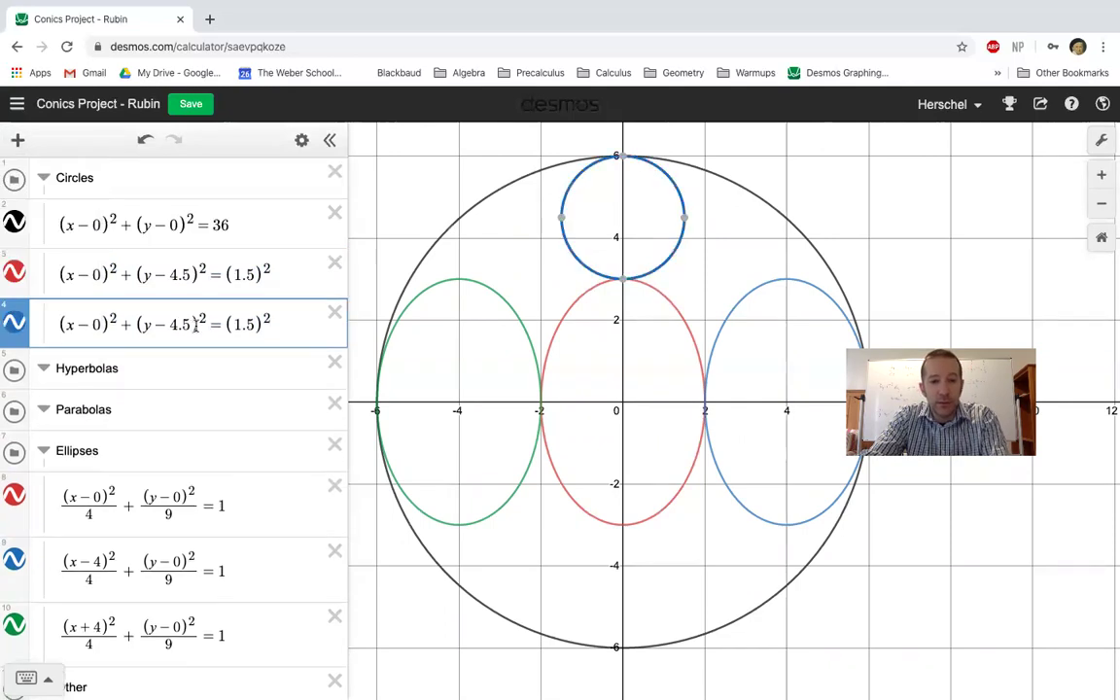
Move the copied small circle below the central ellipse by changing its y term to (y+4.5)^2.
{"action": "left_click", "coordinate": [172, 327]}
{"action": "key", "text": "BackSpace"}
{"action": "type", "text": "+"}
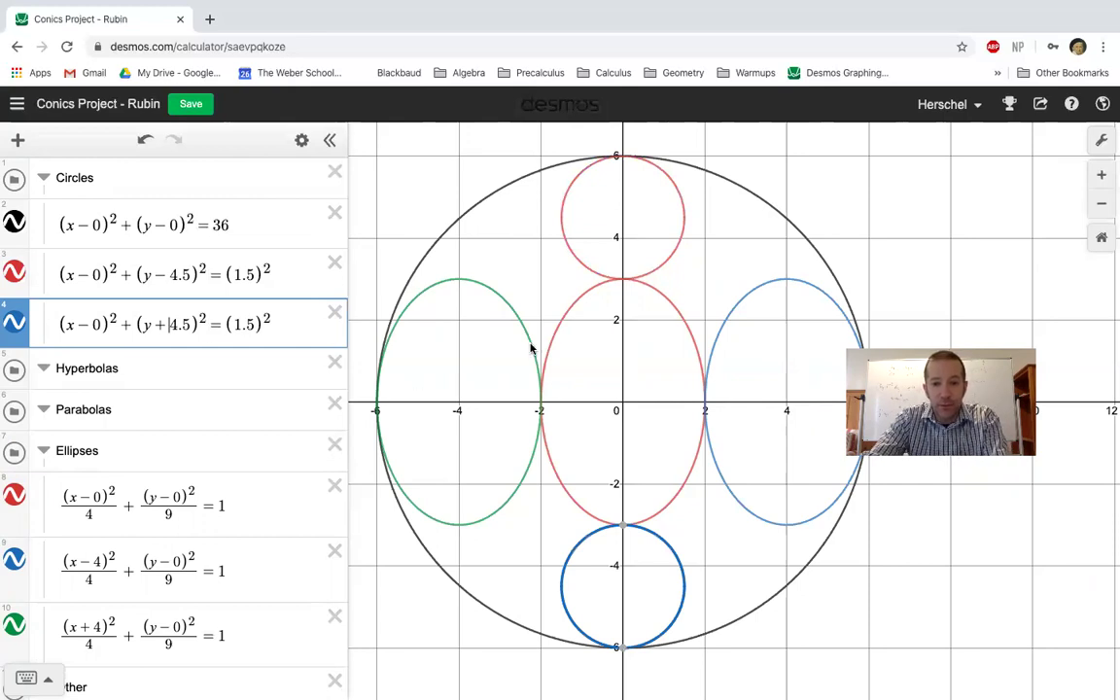
Recolour the central ellipse and the (x+4)^2 ellipse blue so that all three ellipses match.
{"action": "scroll", "coordinate": [661, 292], "scroll_direction": "down", "scroll_amount": 3}
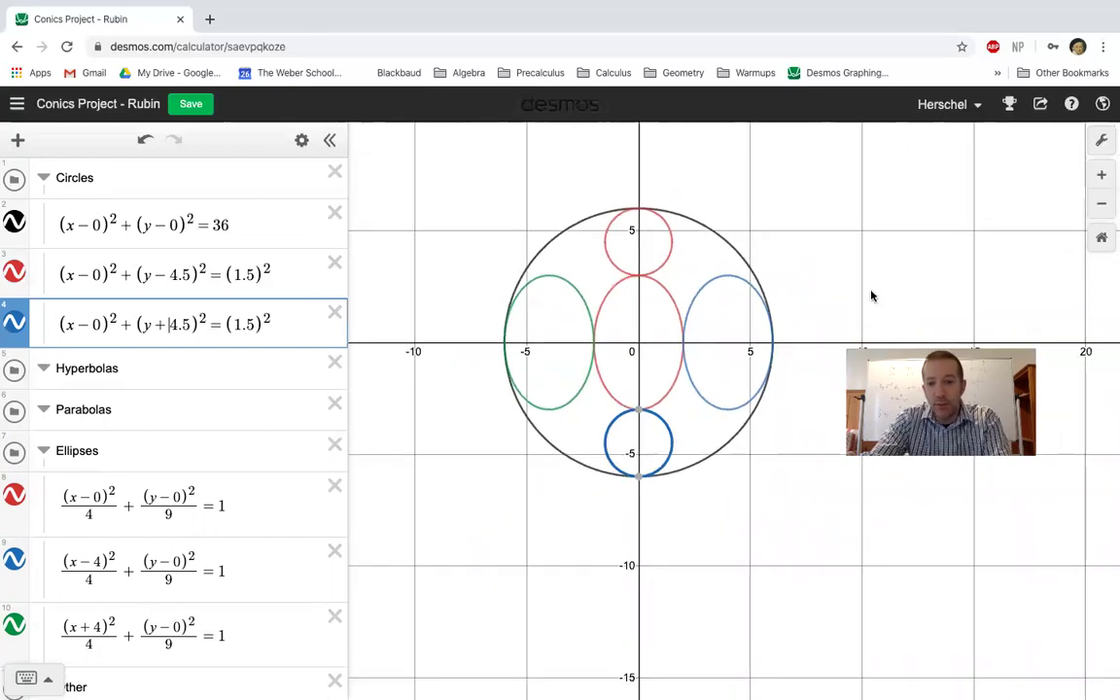
{"action": "left_click", "coordinate": [458, 258]}
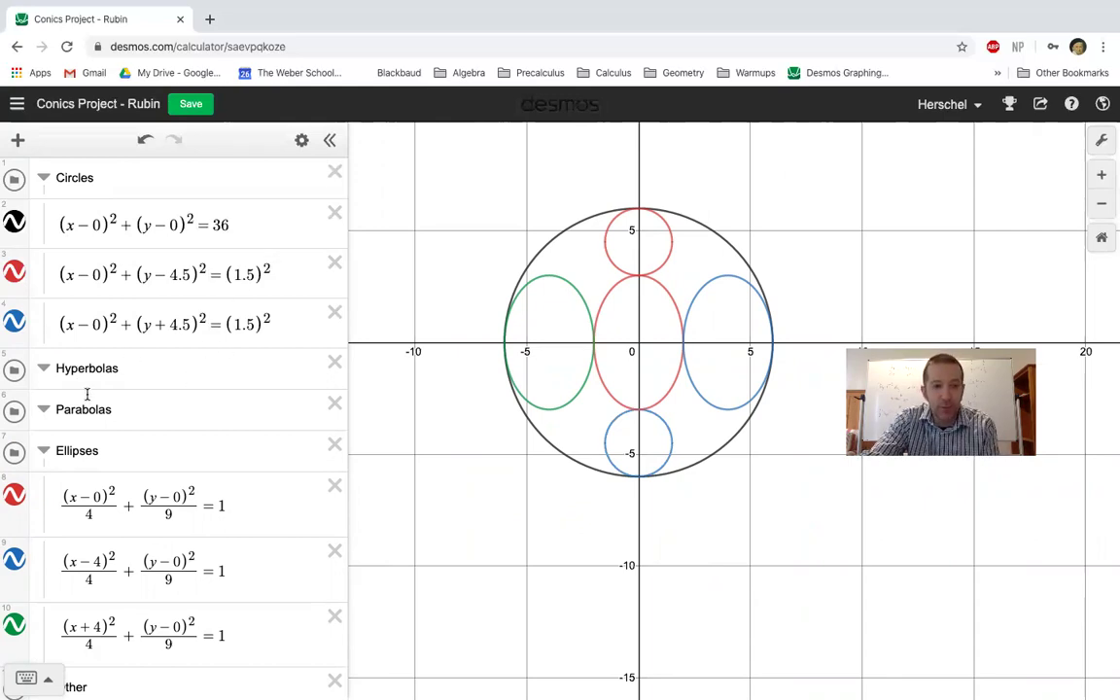
{"action": "scroll", "coordinate": [140, 418], "scroll_direction": "down", "scroll_amount": 3}
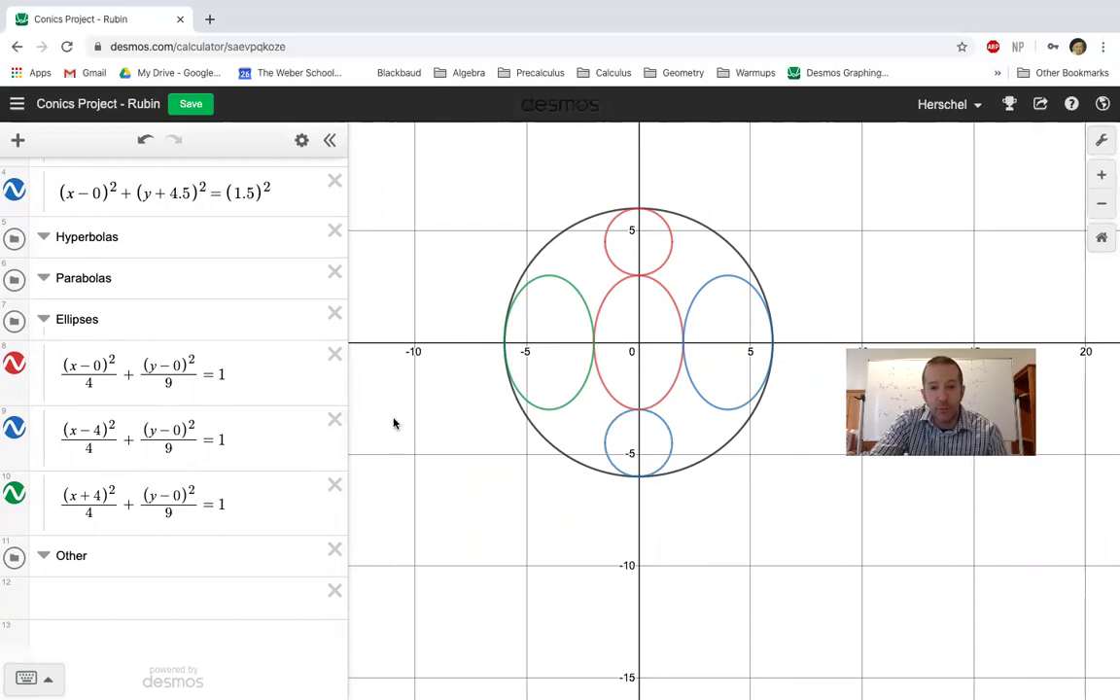
{"action": "scroll", "coordinate": [401, 337], "scroll_direction": "up", "scroll_amount": 2}
{"action": "scroll", "coordinate": [401, 338], "scroll_direction": "down", "scroll_amount": 2}
{"action": "left_click_drag", "start_coordinate": [482, 338], "coordinate": [485, 397]}
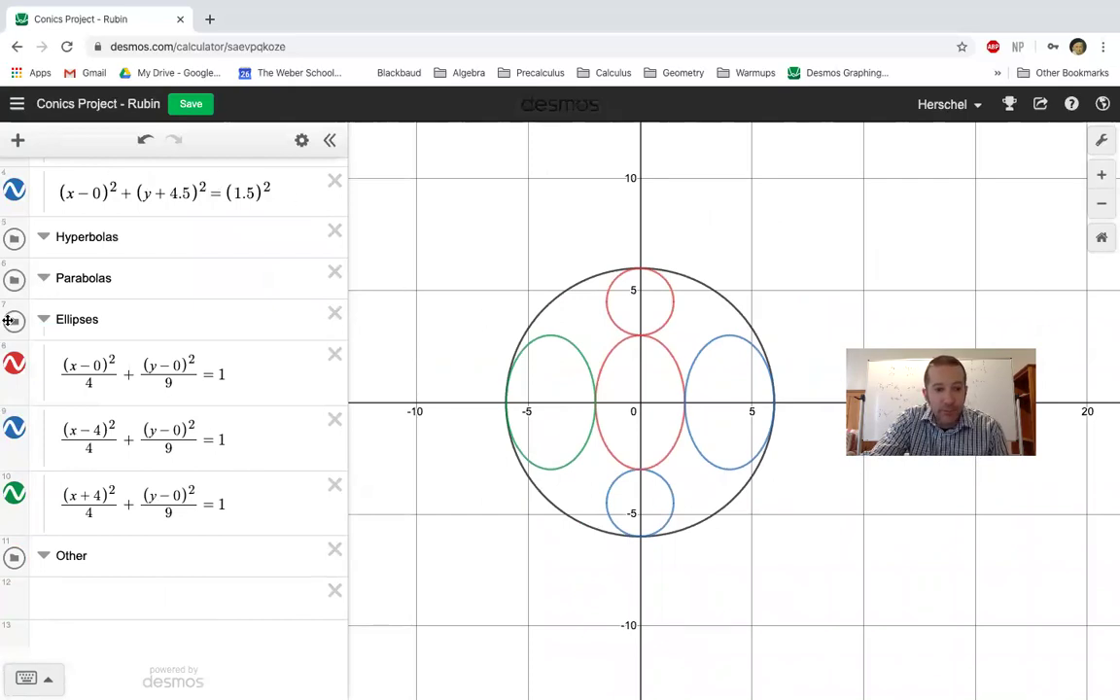
{"action": "left_click", "coordinate": [12, 365]}
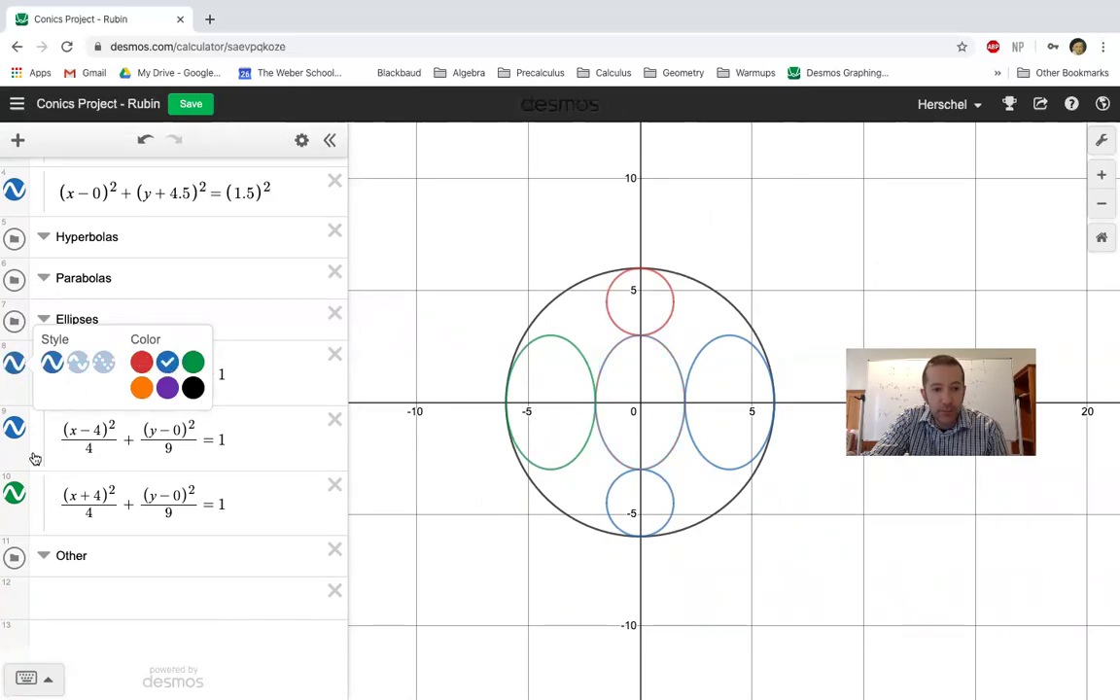
{"action": "left_click", "coordinate": [12, 492]}
{"action": "left_click", "coordinate": [13, 493]}
{"action": "left_click", "coordinate": [167, 492]}
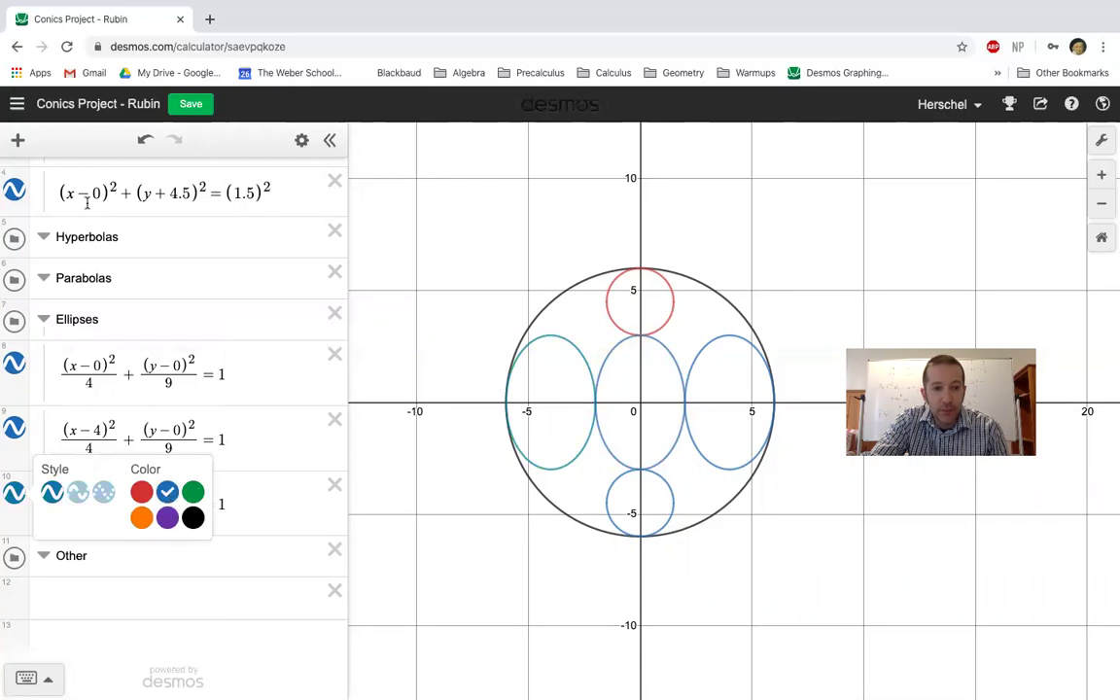
Change the colour of all three equations in the Circles folder to orange.
{"action": "scroll", "coordinate": [86, 210], "scroll_direction": "up", "scroll_amount": 1}
{"action": "scroll", "coordinate": [86, 210], "scroll_direction": "up", "scroll_amount": 2}
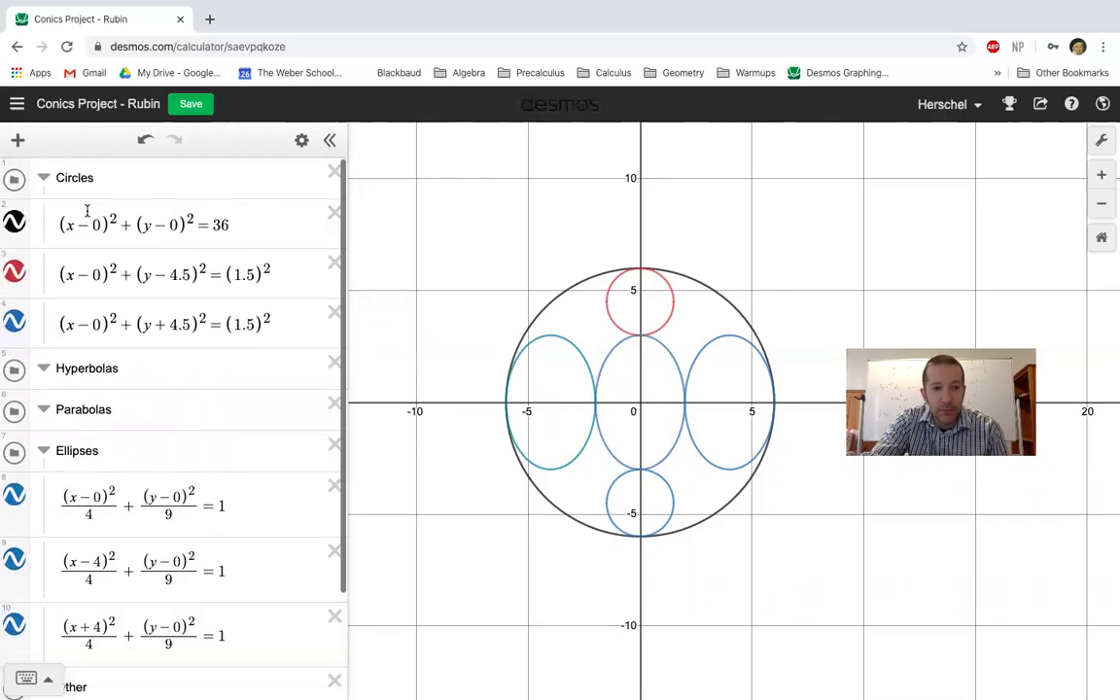
{"action": "left_click", "coordinate": [15, 224]}
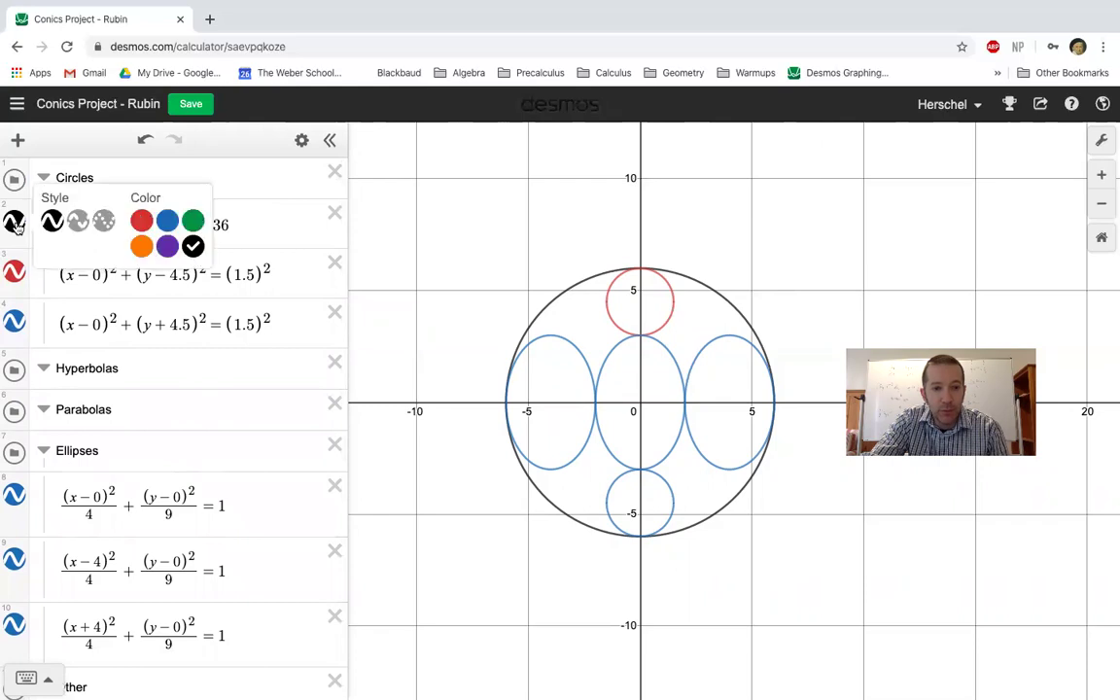
{"action": "left_click", "coordinate": [142, 246]}
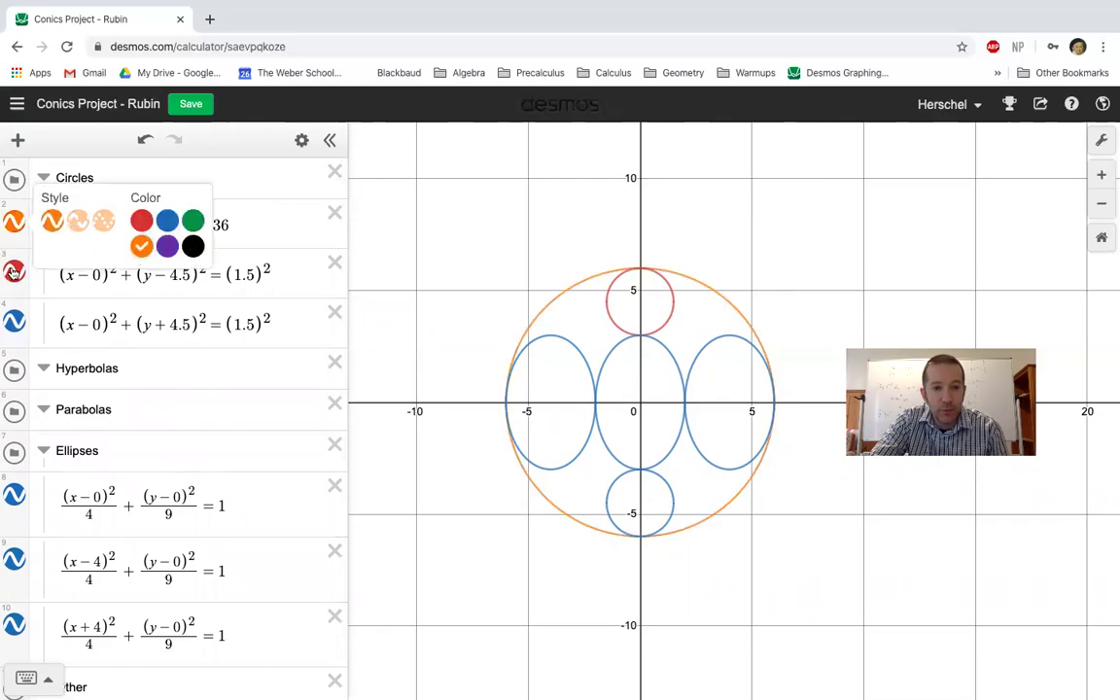
{"action": "left_click", "coordinate": [14, 271]}
{"action": "left_click", "coordinate": [14, 272]}
{"action": "left_click", "coordinate": [142, 295]}
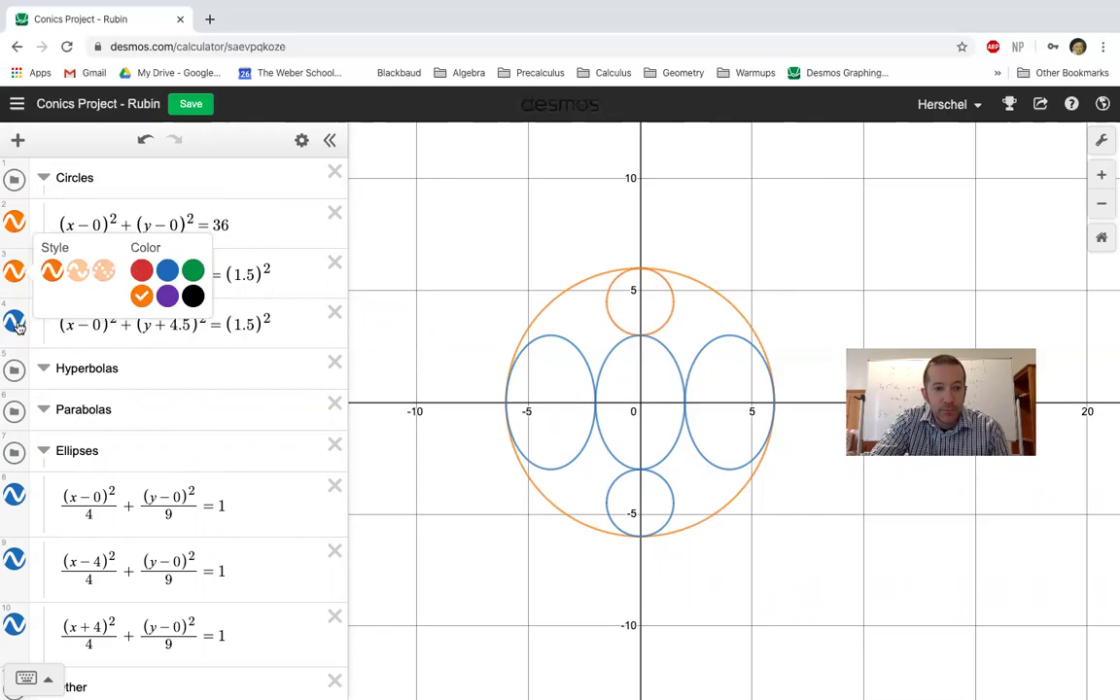
{"action": "left_click", "coordinate": [14, 321]}
{"action": "left_click", "coordinate": [14, 321]}
{"action": "left_click", "coordinate": [142, 347]}
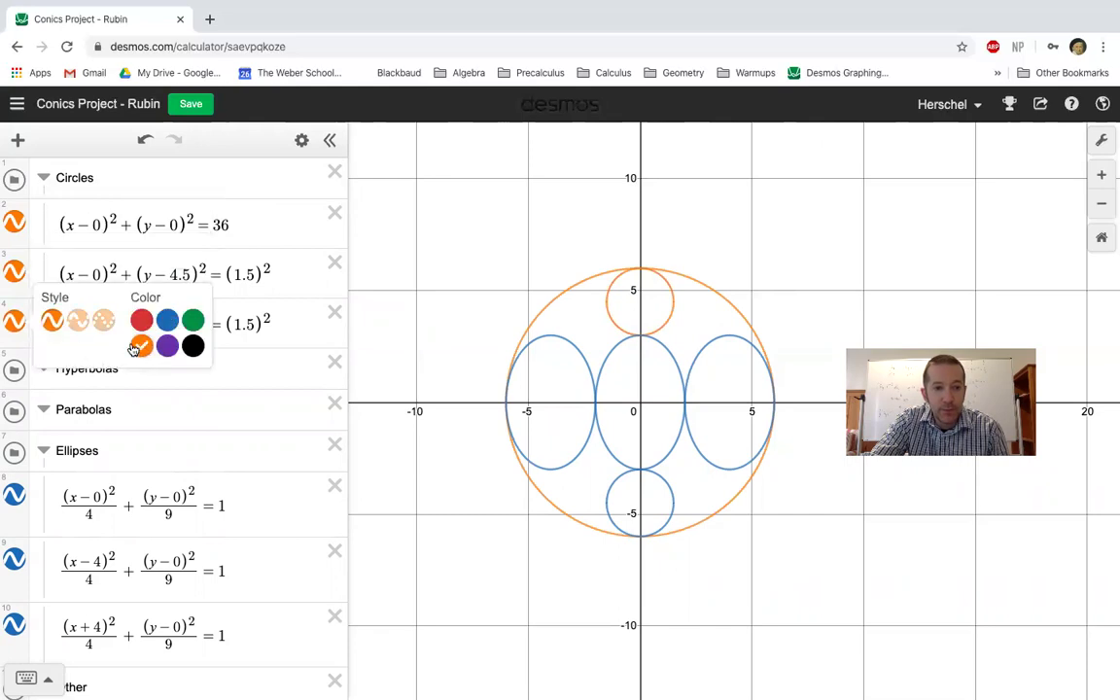
{"action": "left_click", "coordinate": [103, 322]}
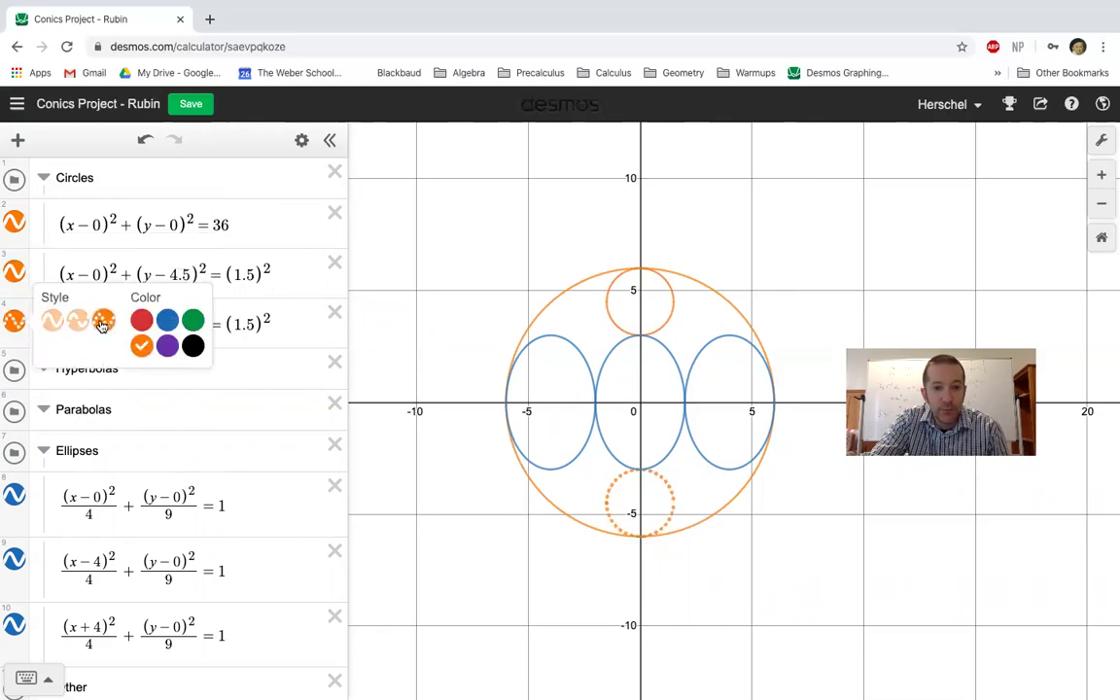
{"action": "left_click", "coordinate": [51, 321]}
{"action": "left_click", "coordinate": [88, 394]}
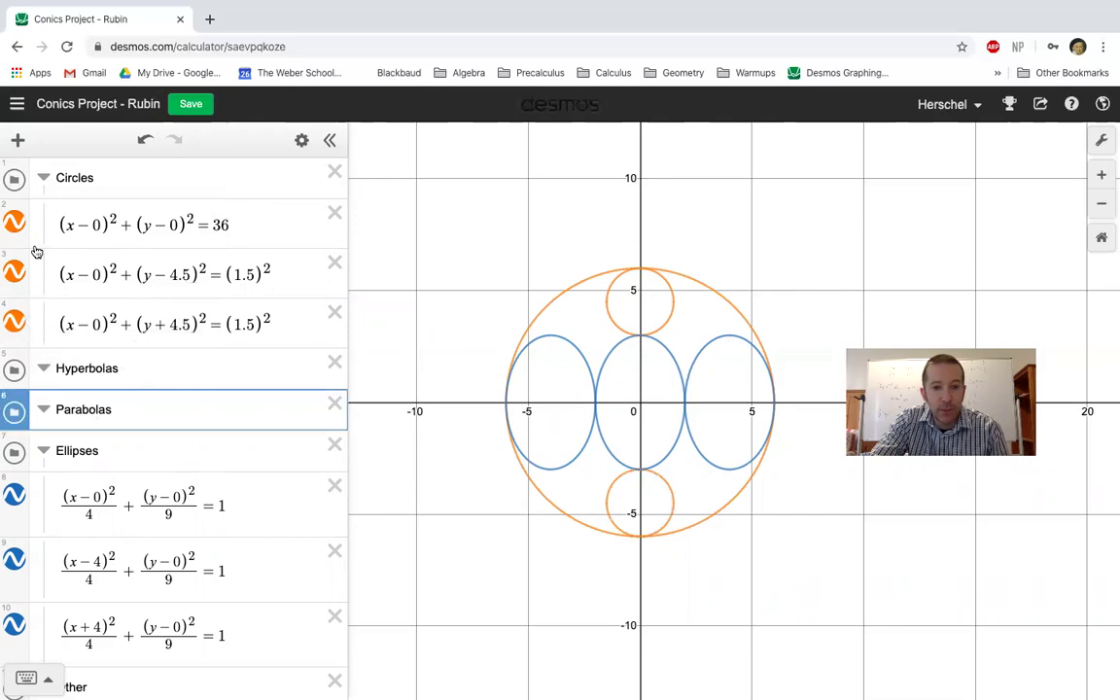
Apply the dotted line style to the large circle (x-0)^2+(y-0)^2=36.
{"action": "left_click", "coordinate": [15, 224]}
{"action": "left_click", "coordinate": [96, 212]}
{"action": "scroll", "coordinate": [227, 407], "scroll_direction": "down", "scroll_amount": 2}
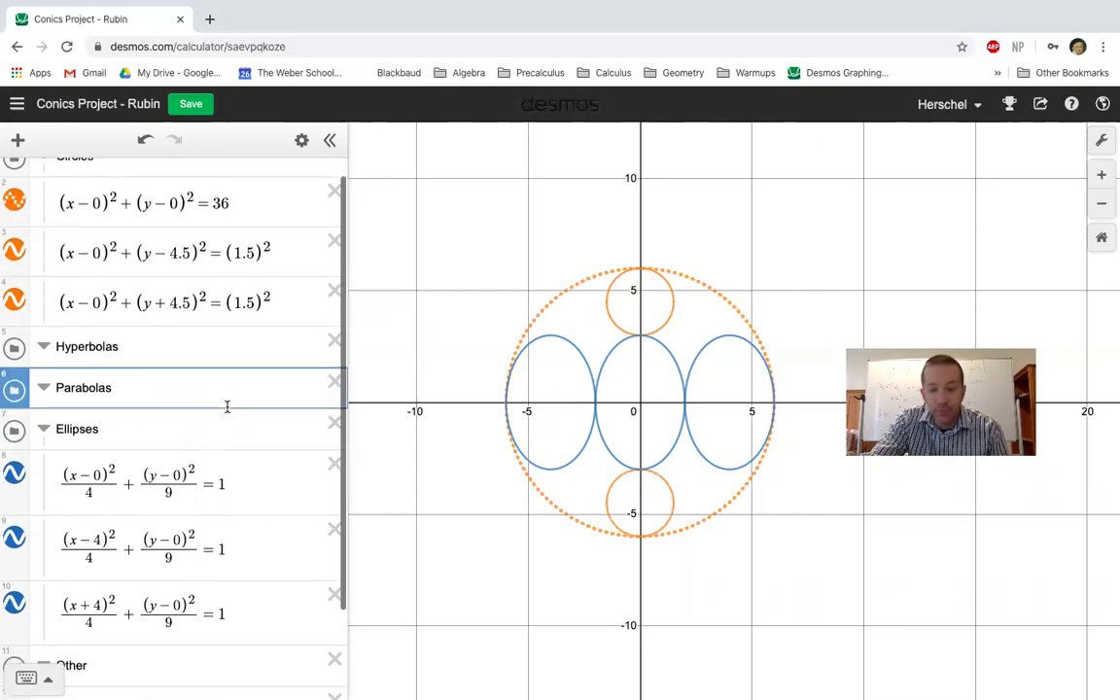
{"action": "scroll", "coordinate": [226, 407], "scroll_direction": "up", "scroll_amount": 2}
Turn off the graph's grid while keeping the axes and axis numbers.
{"action": "left_click_drag", "start_coordinate": [457, 371], "coordinate": [487, 336]}
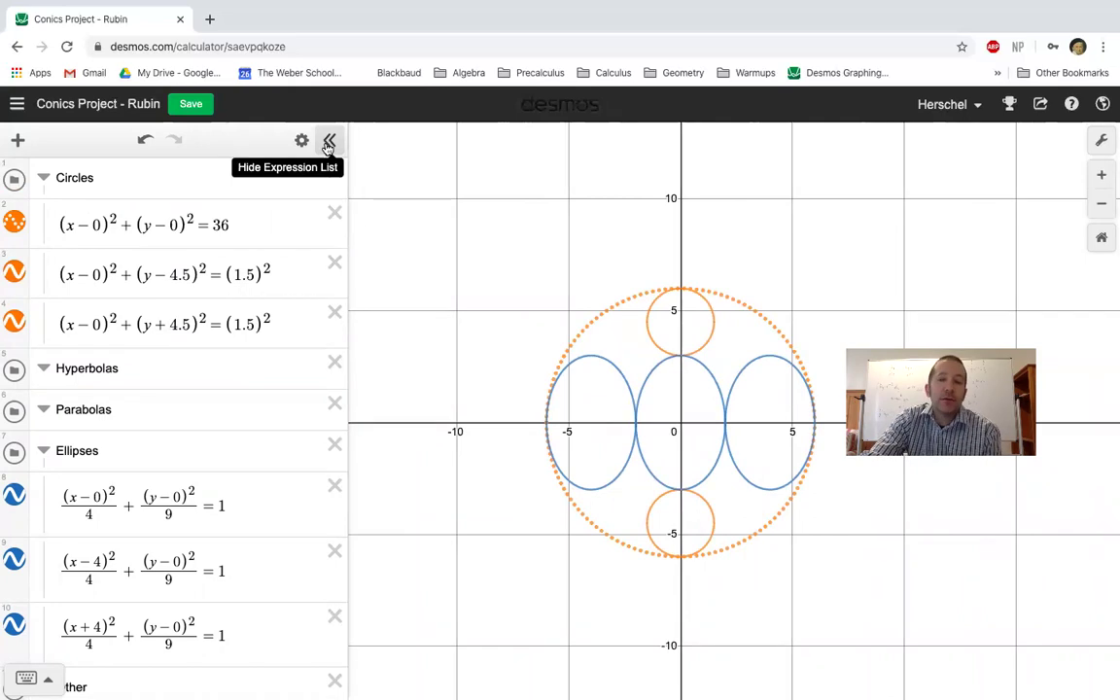
{"action": "left_click", "coordinate": [1102, 140]}
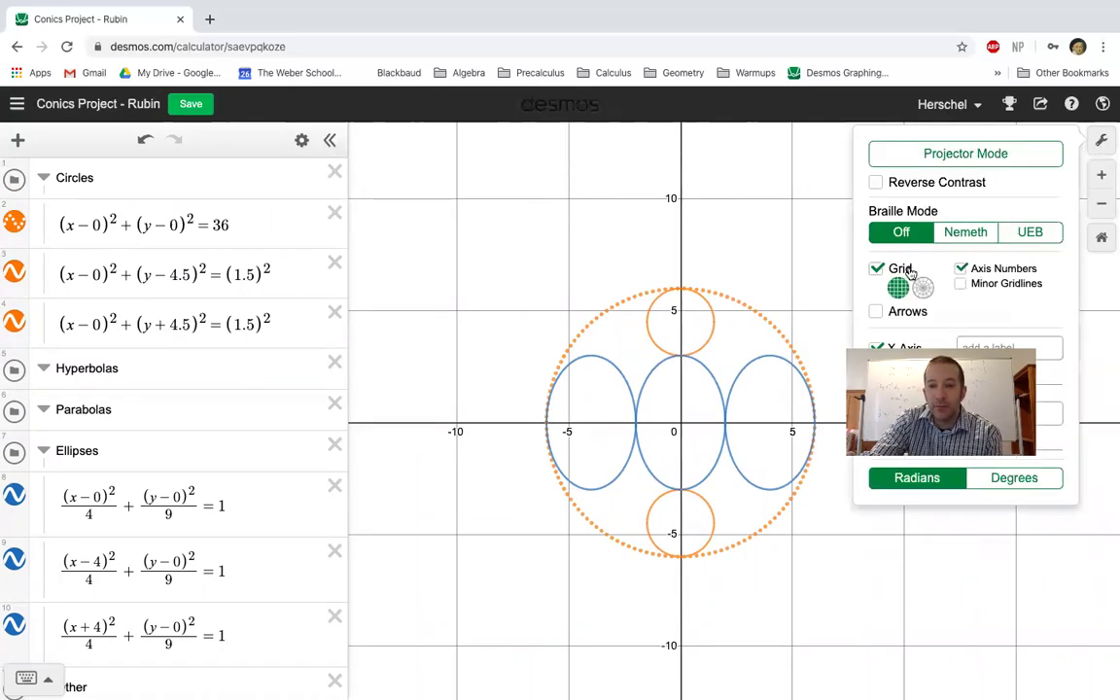
{"action": "left_click", "coordinate": [877, 269]}
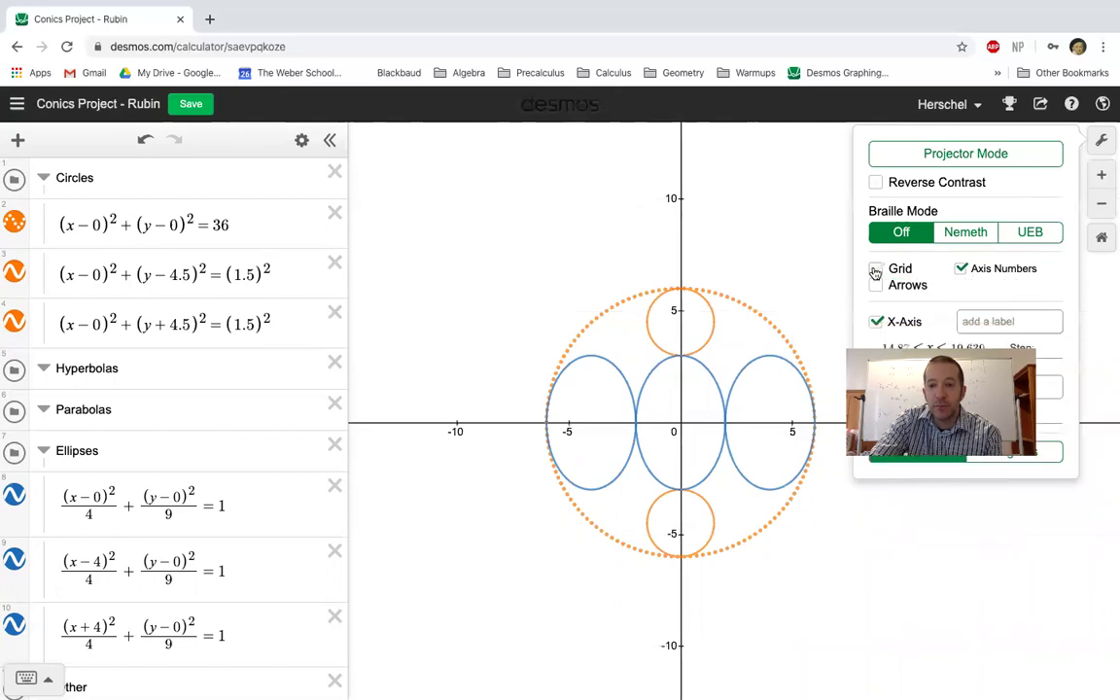
{"action": "left_click", "coordinate": [805, 251]}
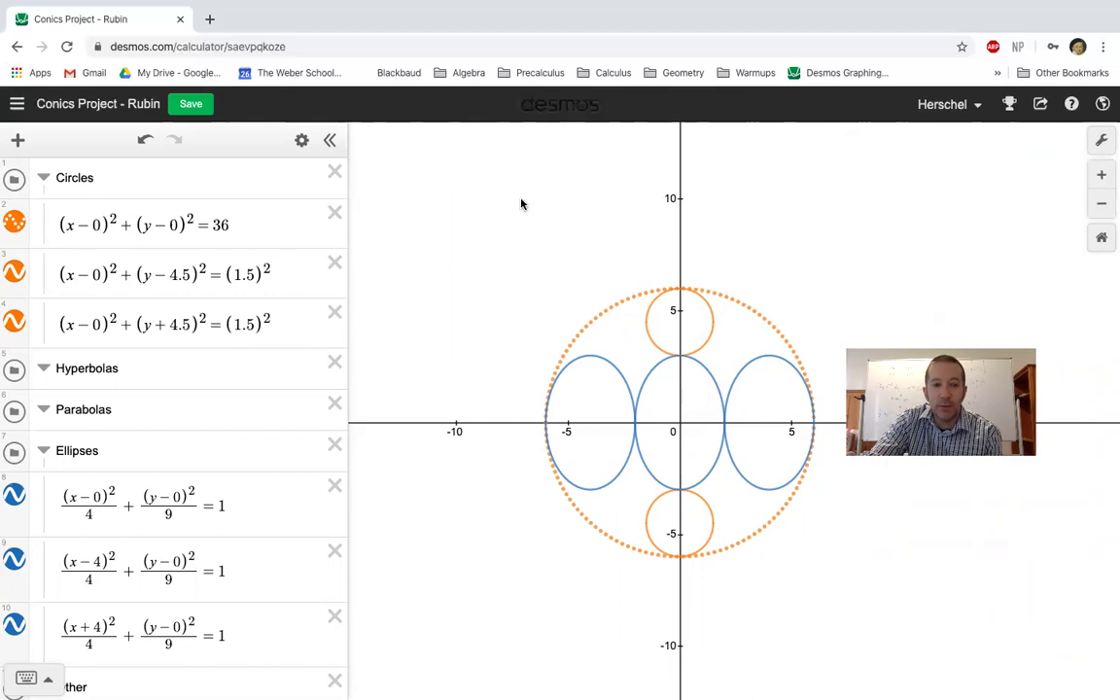
Hide the expression list and frame the whole conics design in the graph area.
{"action": "left_click", "coordinate": [330, 140]}
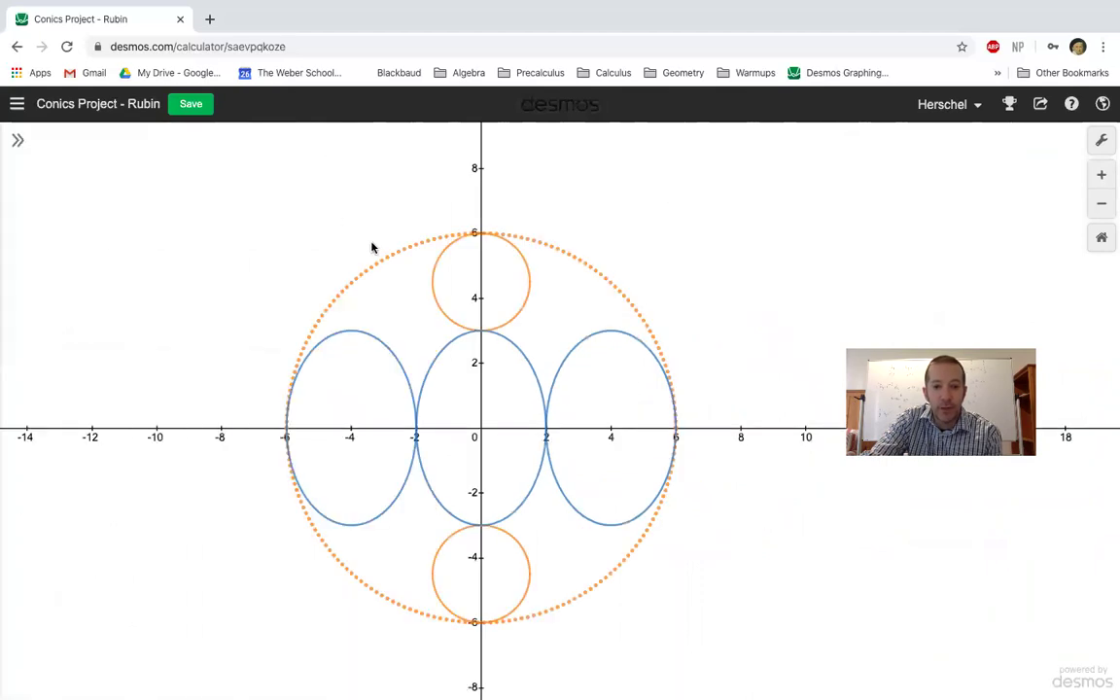
{"action": "scroll", "coordinate": [372, 247], "scroll_direction": "up", "scroll_amount": 3}
{"action": "scroll", "coordinate": [373, 246], "scroll_direction": "down", "scroll_amount": 5}
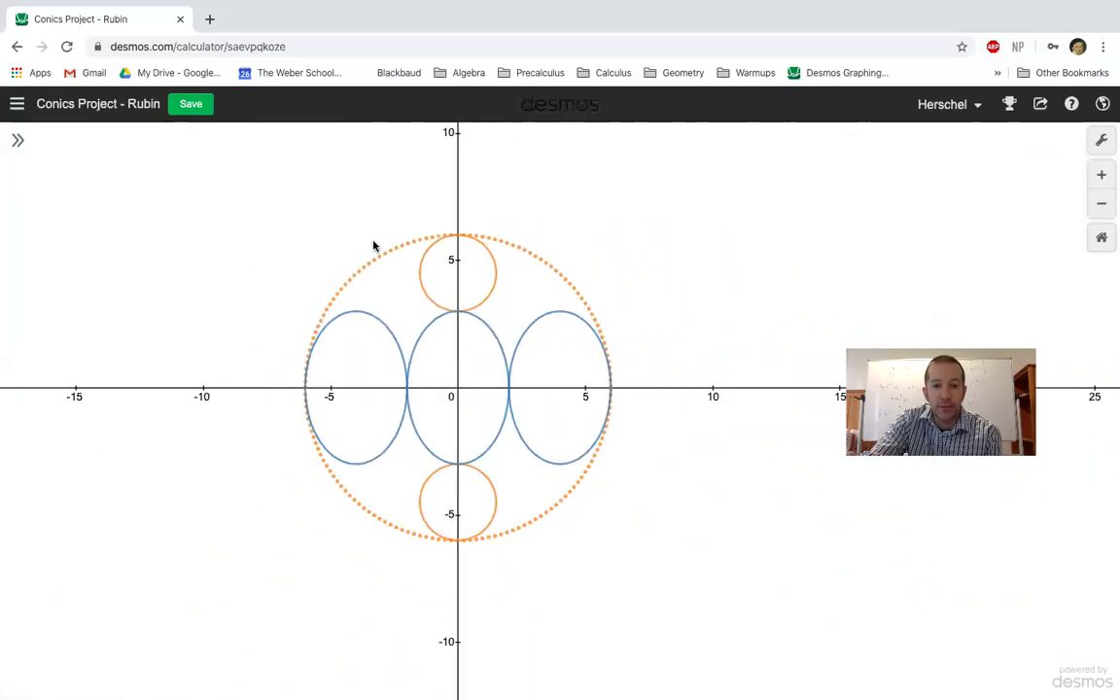
{"action": "left_click_drag", "start_coordinate": [305, 223], "coordinate": [377, 232]}
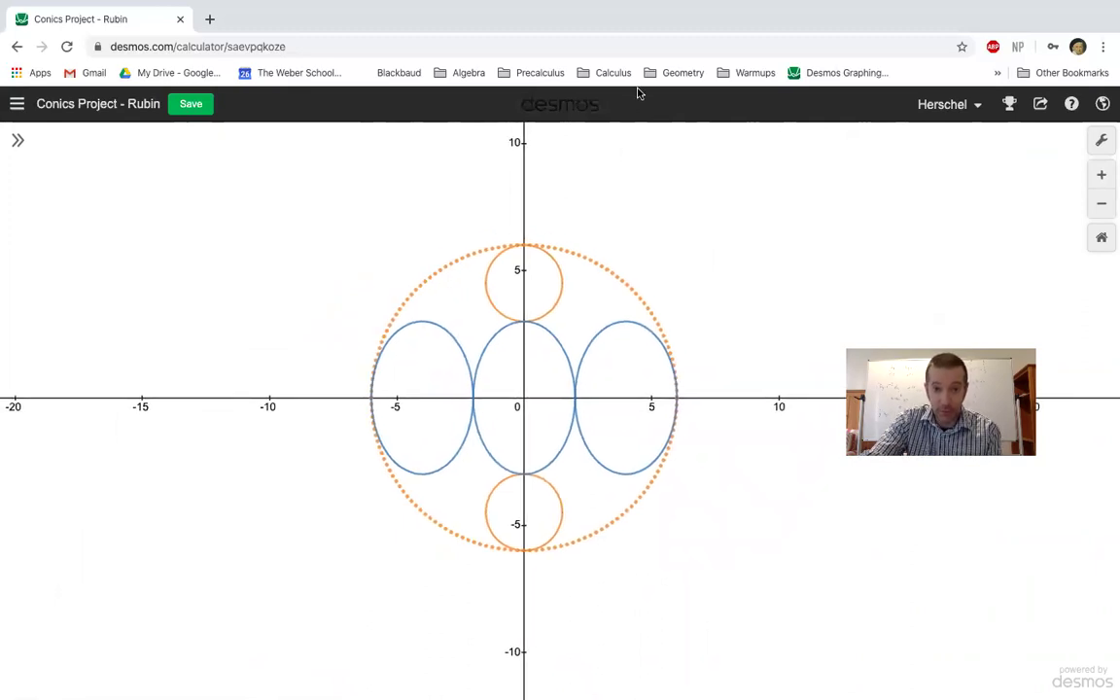
{"action": "mouse_move", "coordinate": [688, 8]}
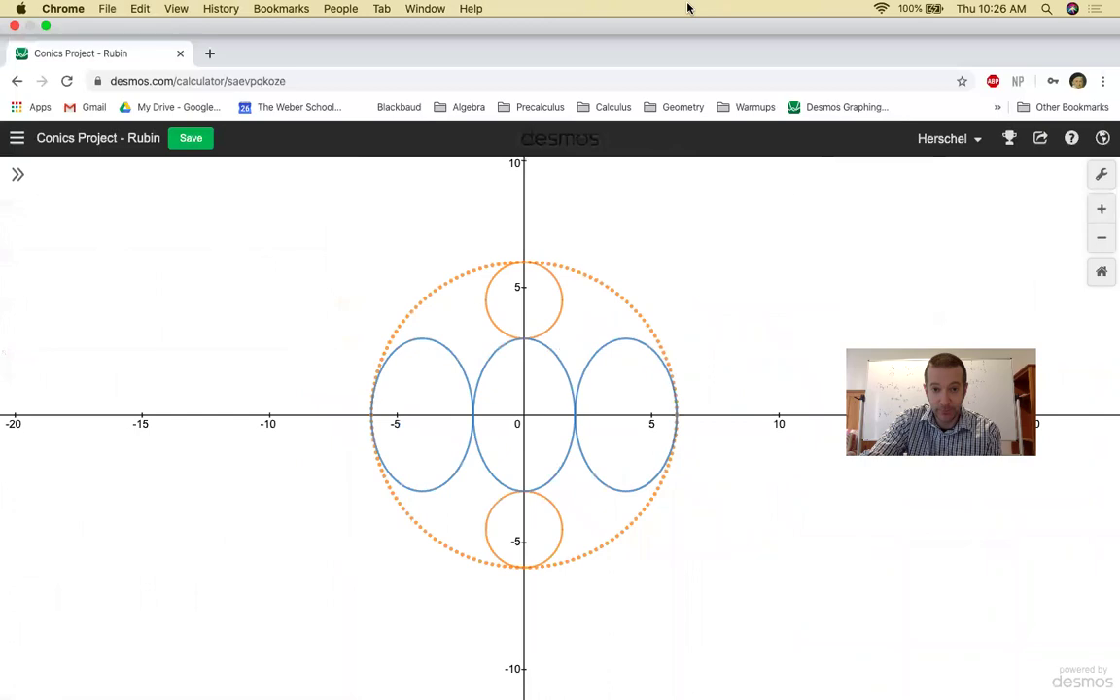